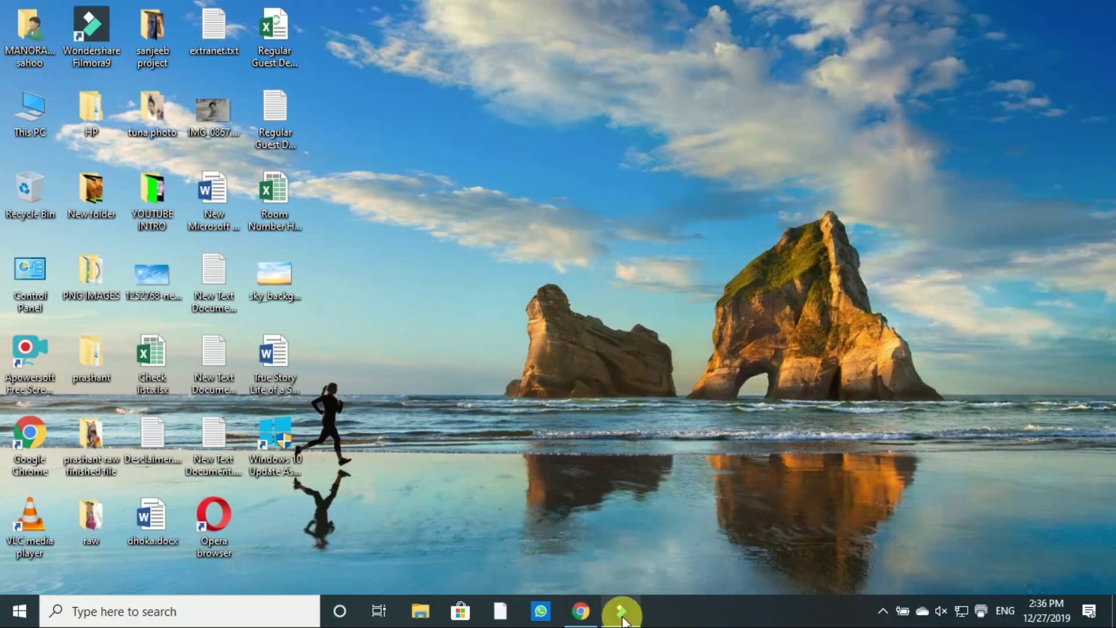
Step: Bring the Filmora9 window showing VE Project 9 to the front
click(621, 612)
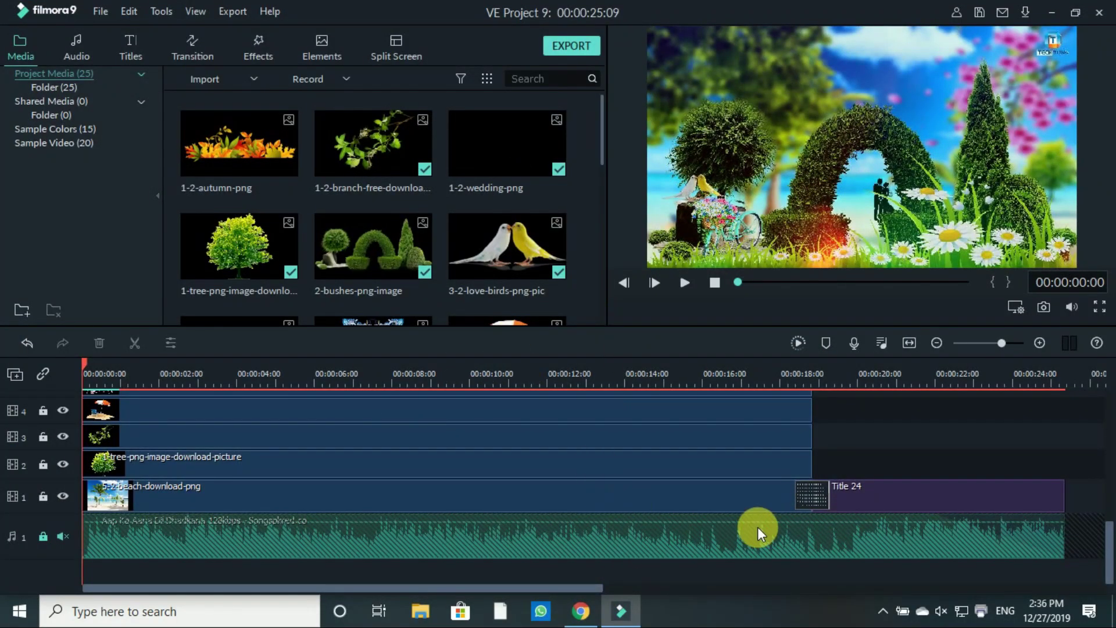
Step: Maximize the editor and hide video tracks 15 down to 10, including logo, flowers and birds
click(1073, 9)
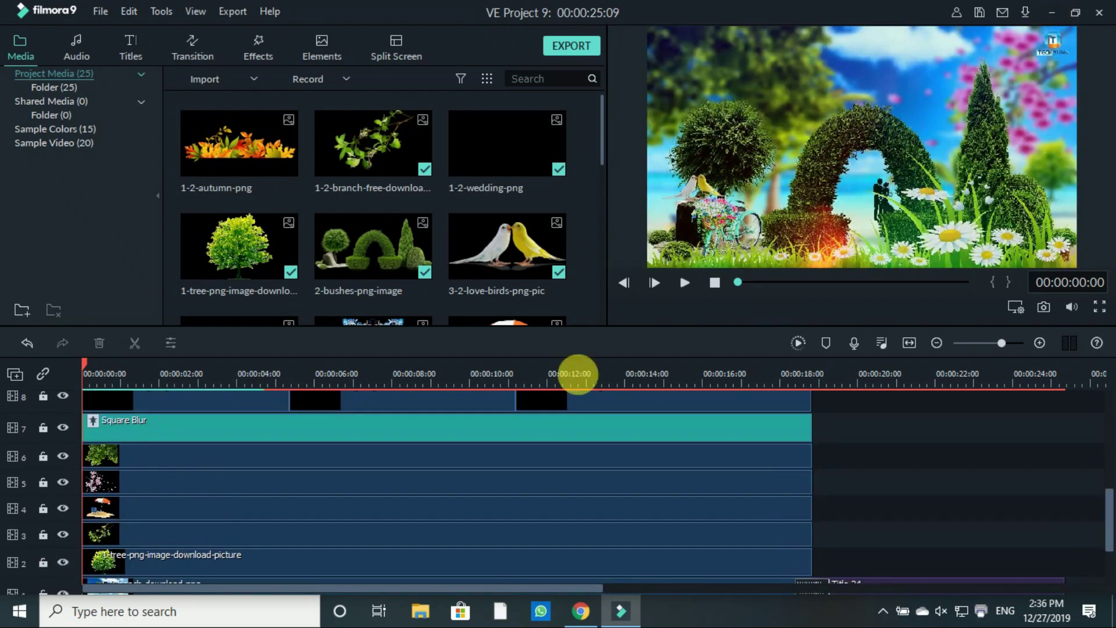
scroll(368, 437, up, 3)
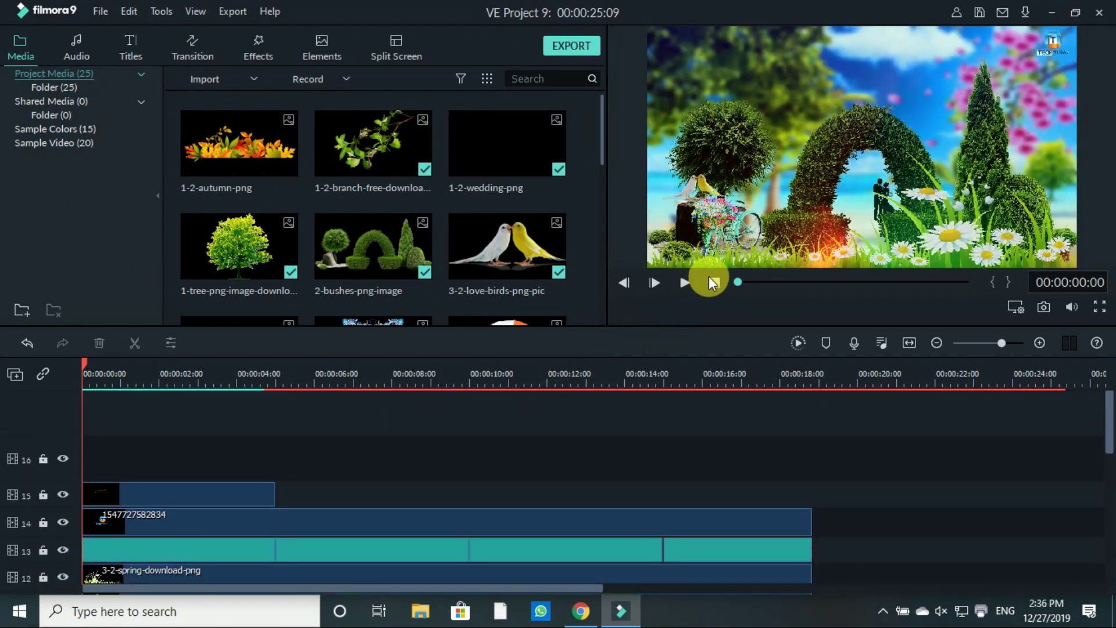
click(141, 494)
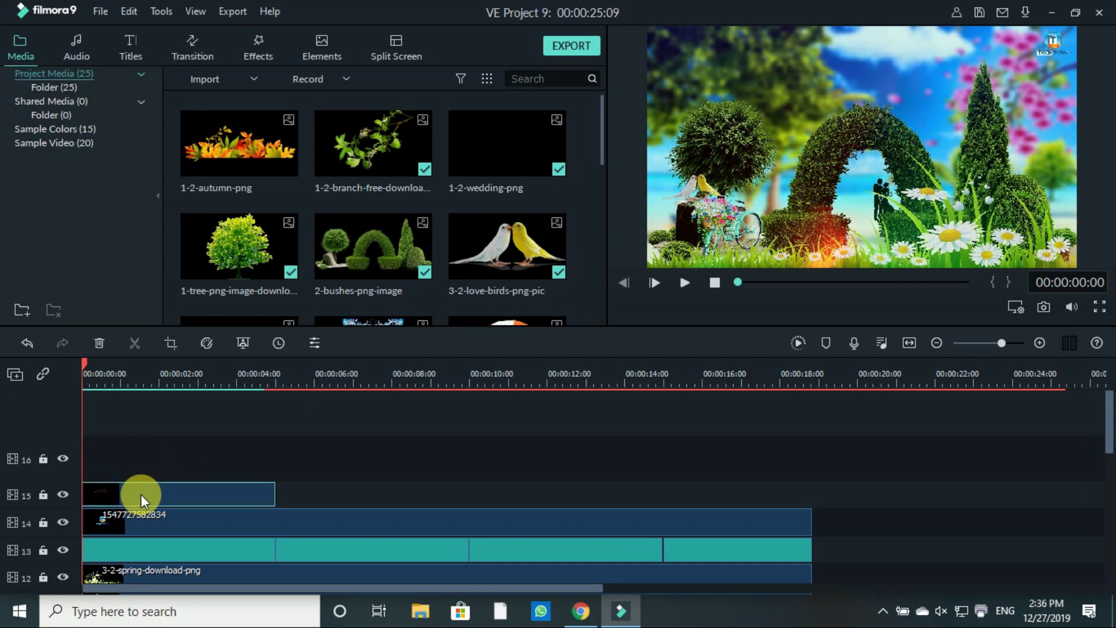
click(67, 494)
scroll(69, 493, down, 3)
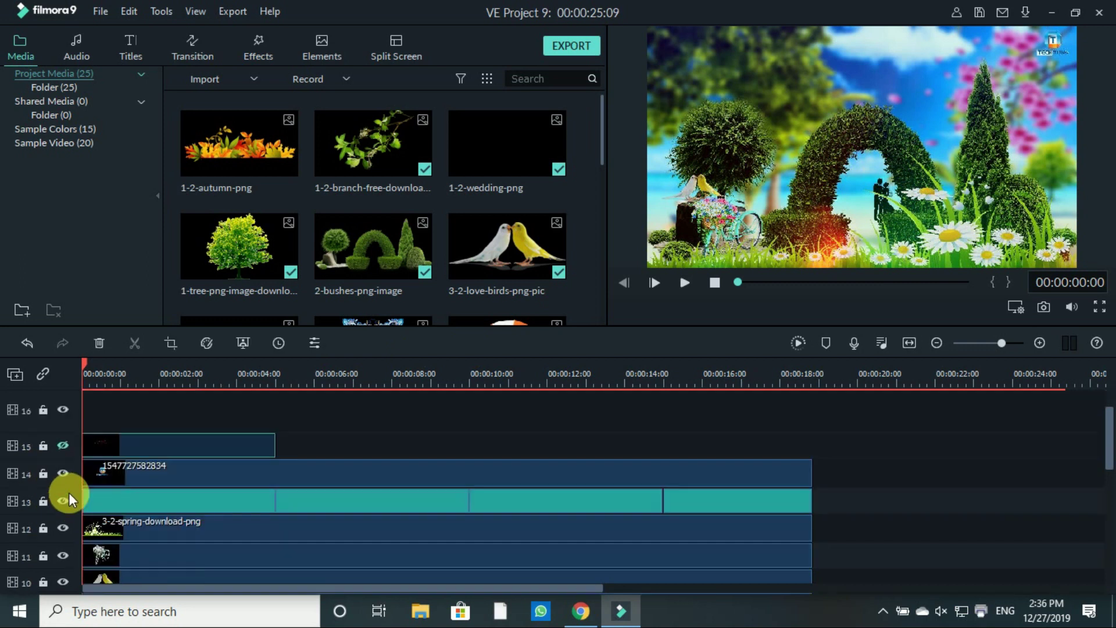
click(64, 424)
click(63, 452)
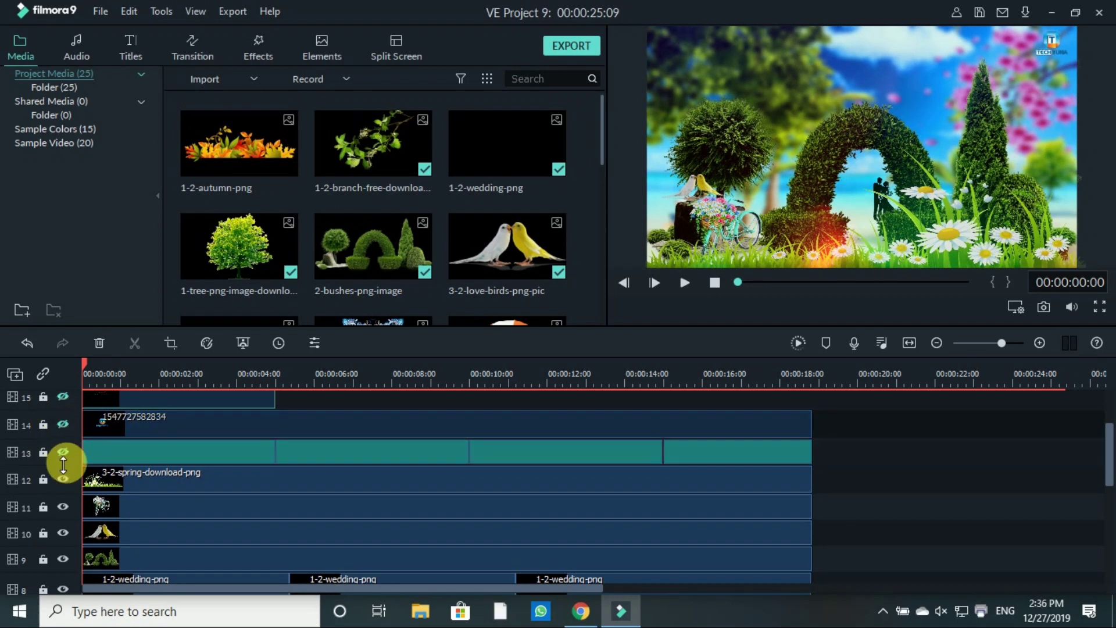
click(63, 479)
scroll(70, 480, down, 3)
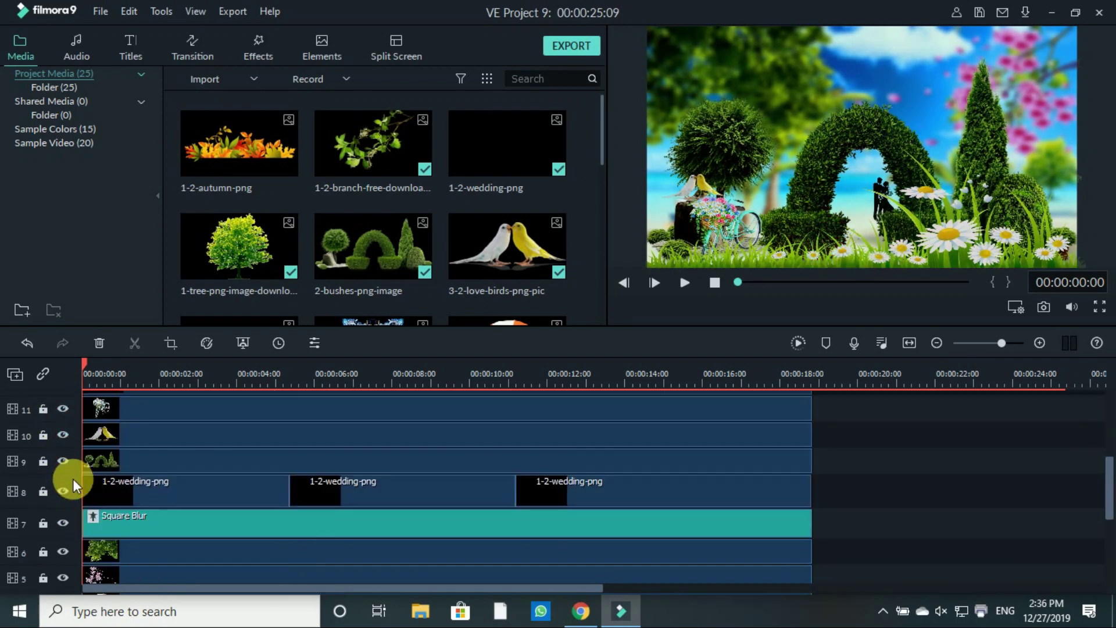
scroll(66, 451, up, 3)
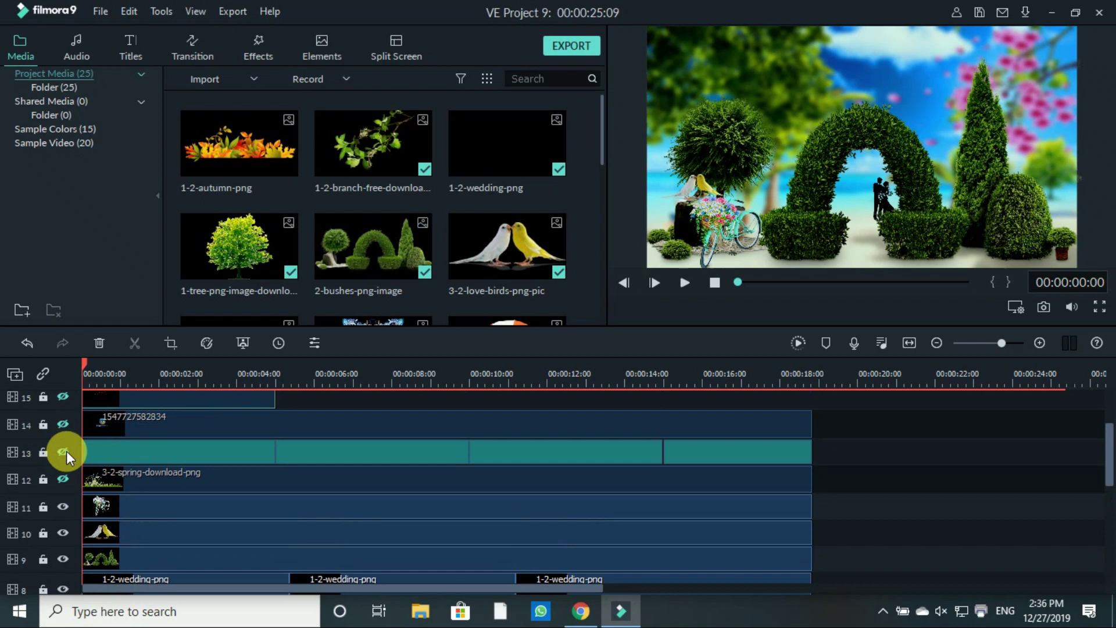
click(63, 507)
click(63, 533)
scroll(71, 540, down, 2)
Step: Hide video tracks 9 down to 1, from the bushes arch to the beach background
click(62, 509)
click(66, 535)
scroll(67, 534, down, 2)
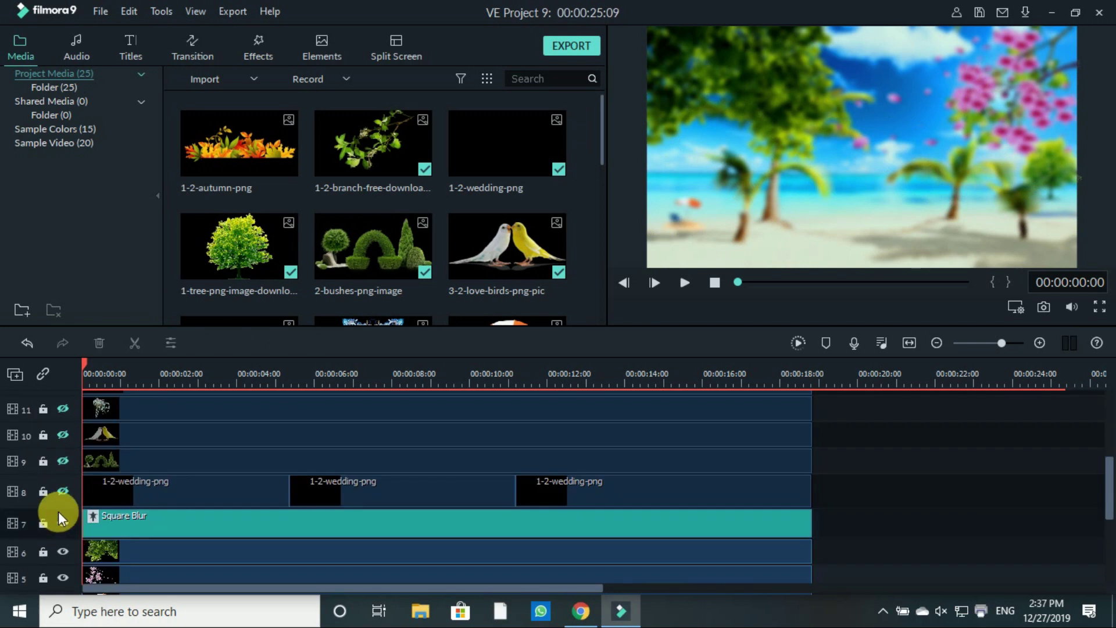
click(64, 523)
click(64, 551)
scroll(66, 553, down, 2)
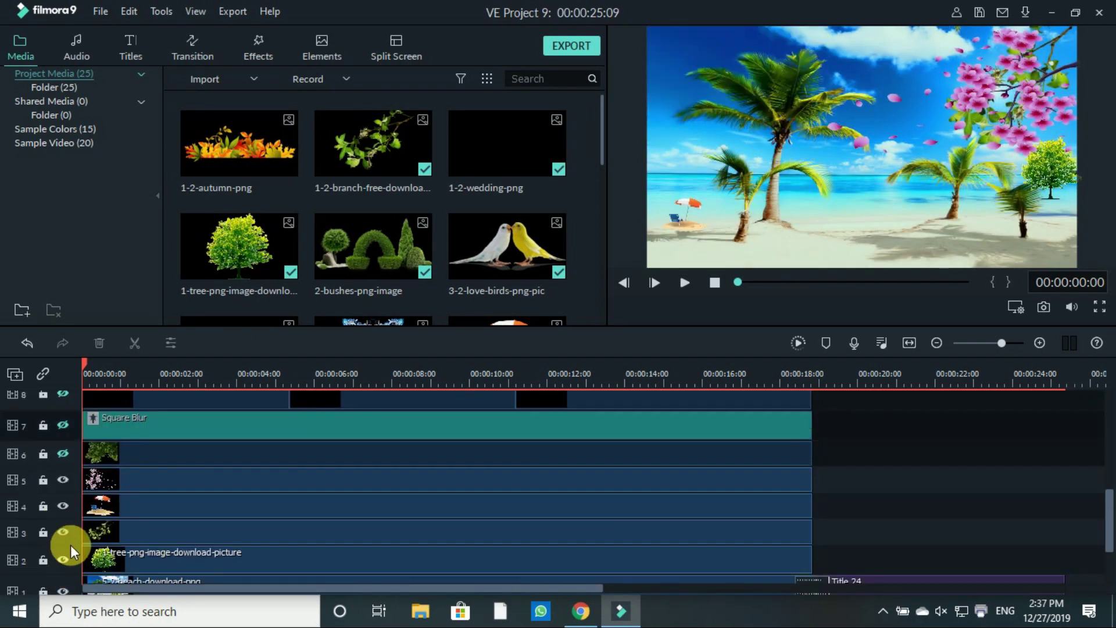
click(63, 481)
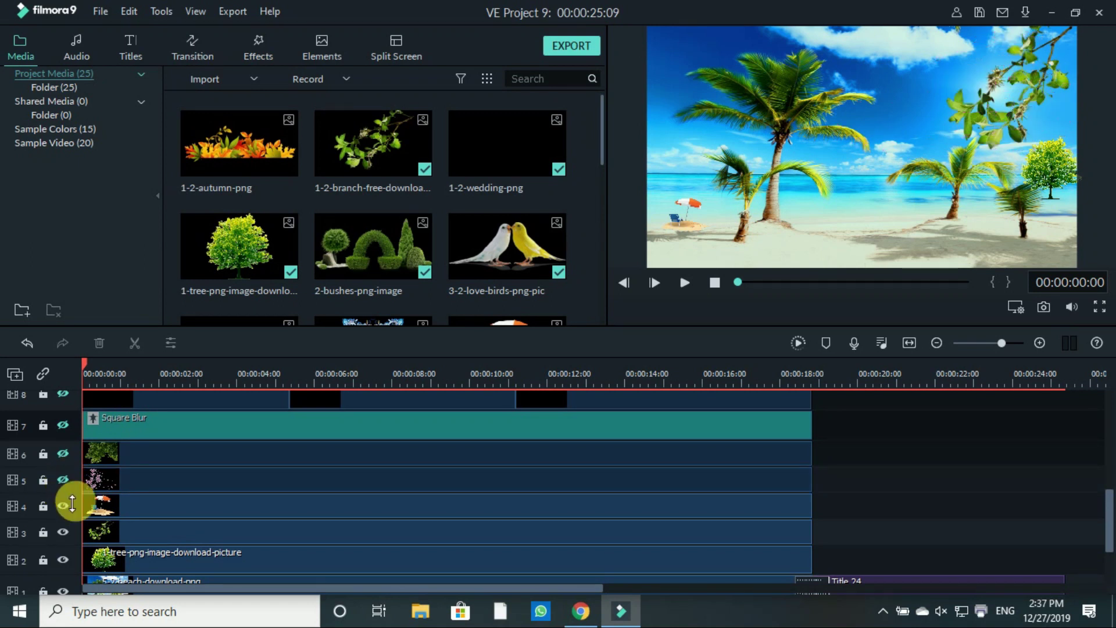
click(64, 505)
click(64, 531)
click(64, 557)
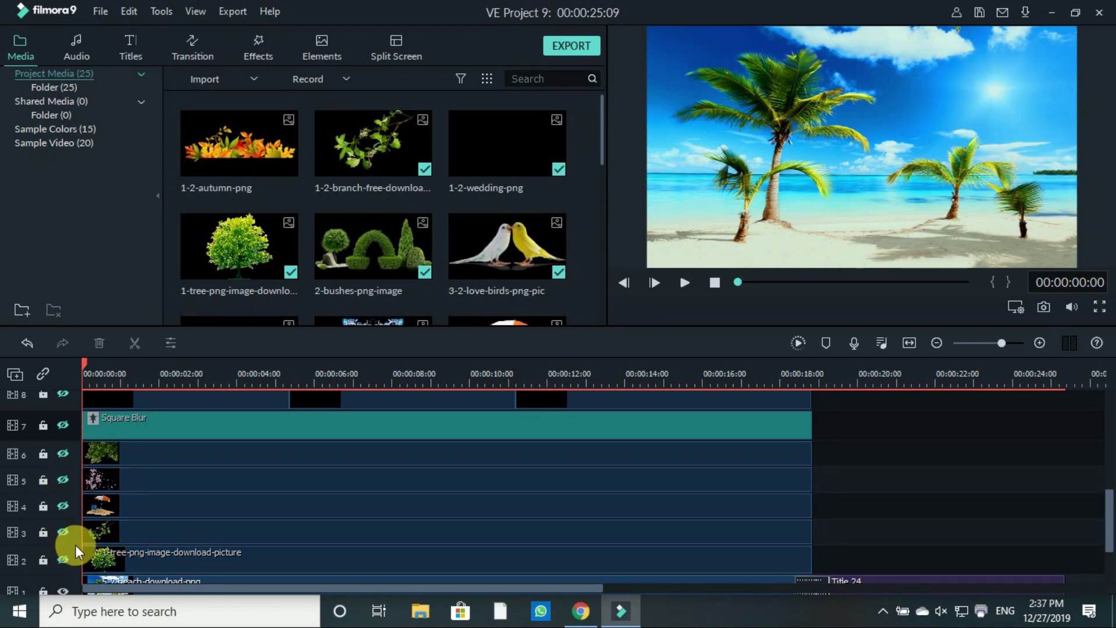
scroll(75, 545, down, 1)
click(65, 545)
scroll(65, 545, down, 1)
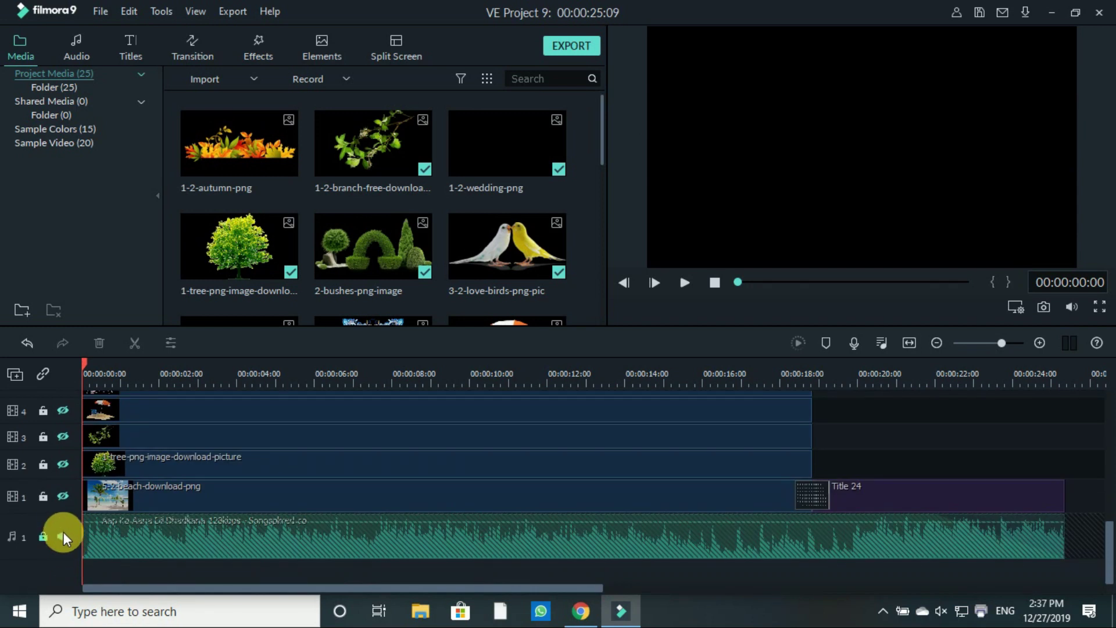
Step: Show tracks 1 through 6 again: beach, tree, branch, umbrella, pink flowers and branch overlay
click(63, 496)
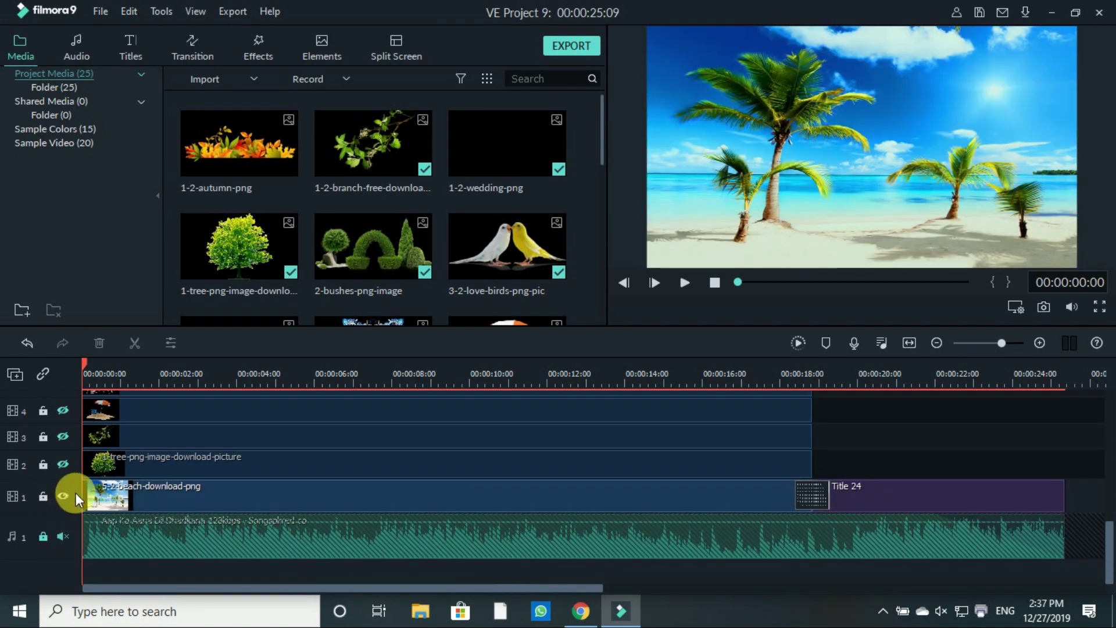
click(64, 465)
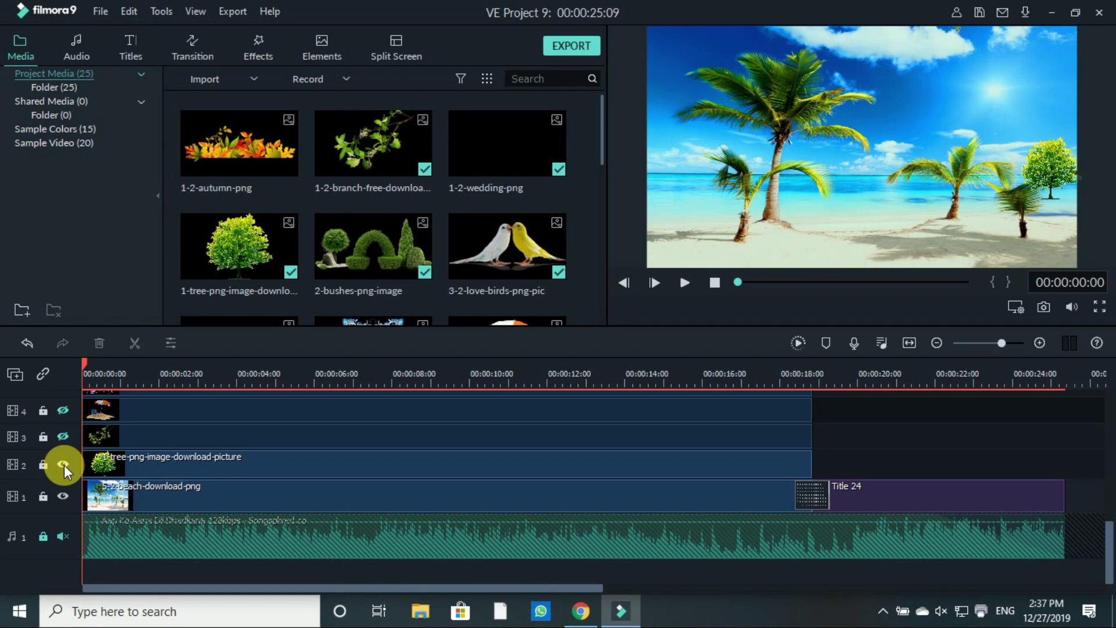
click(62, 431)
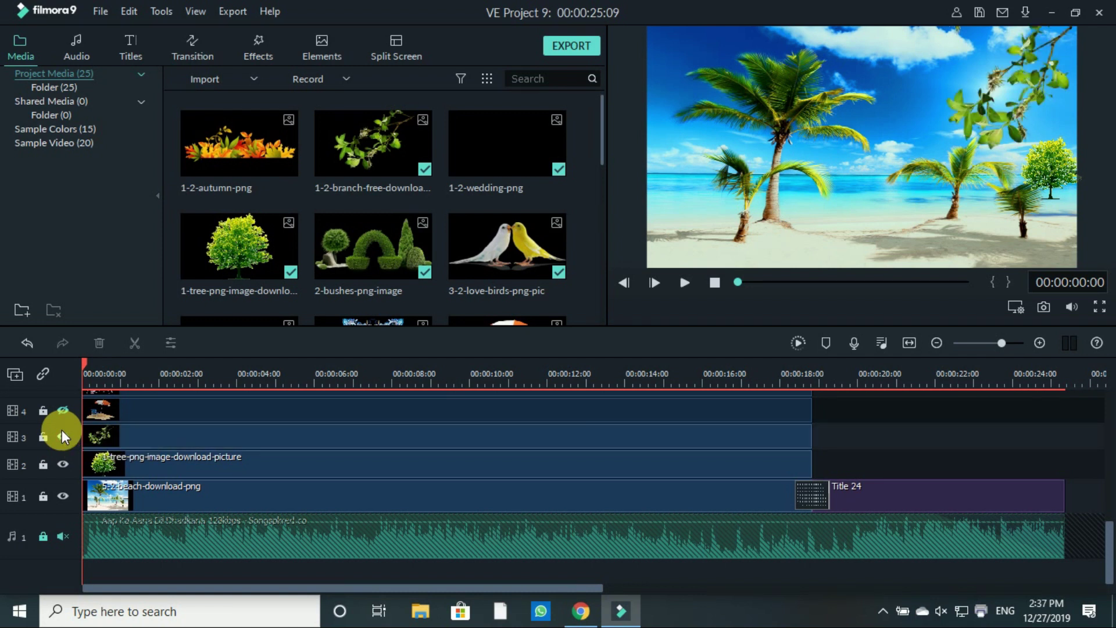
scroll(61, 433, up, 2)
click(61, 458)
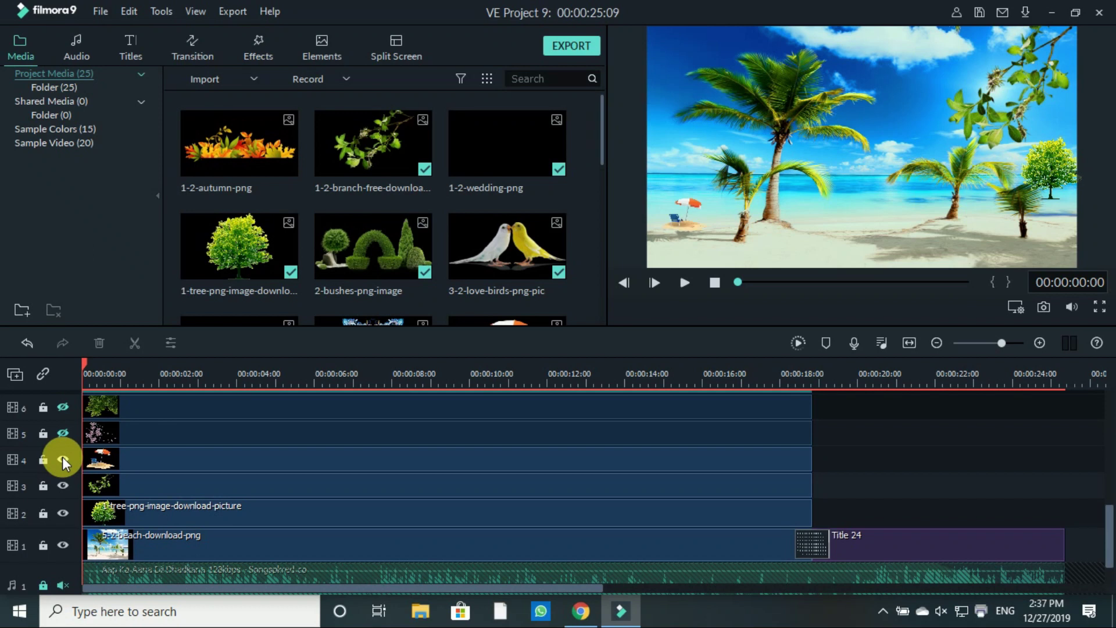
click(65, 433)
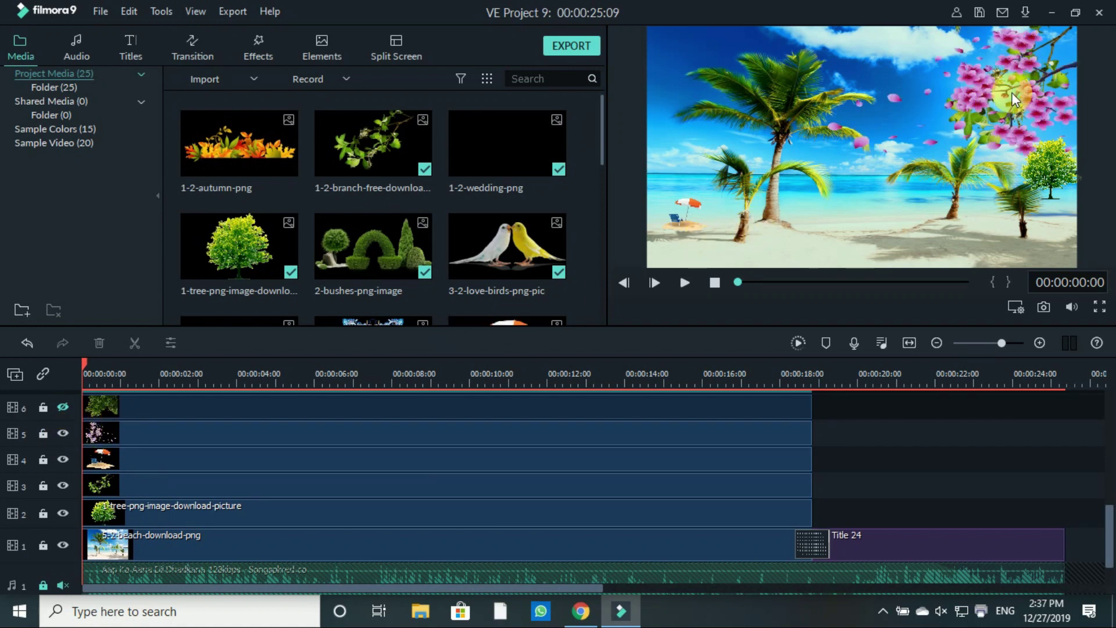
scroll(69, 459, up, 2)
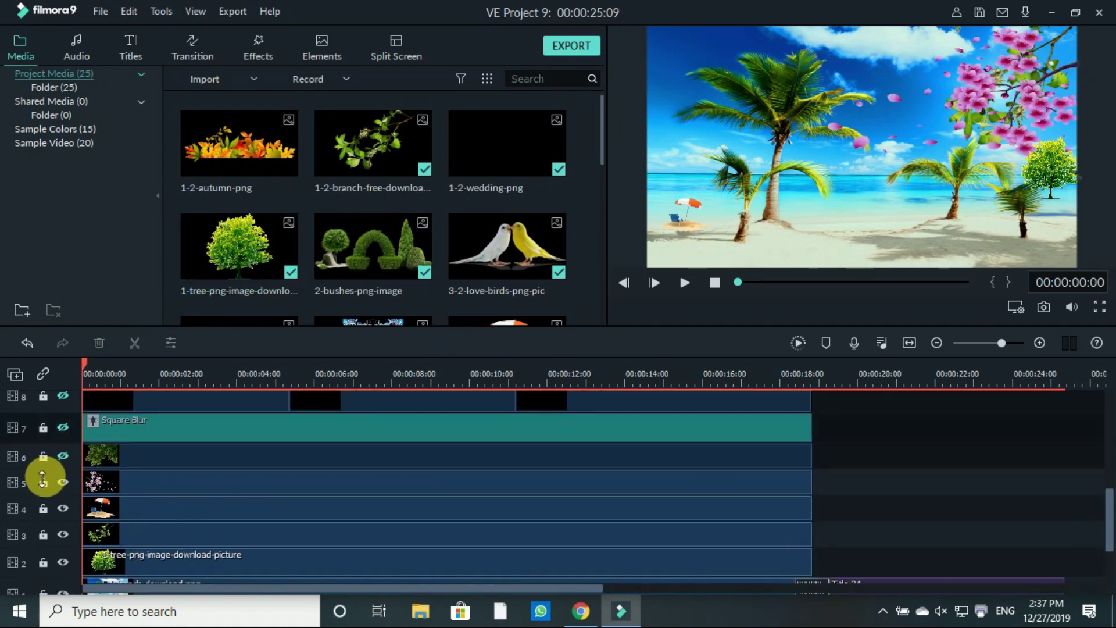
click(61, 455)
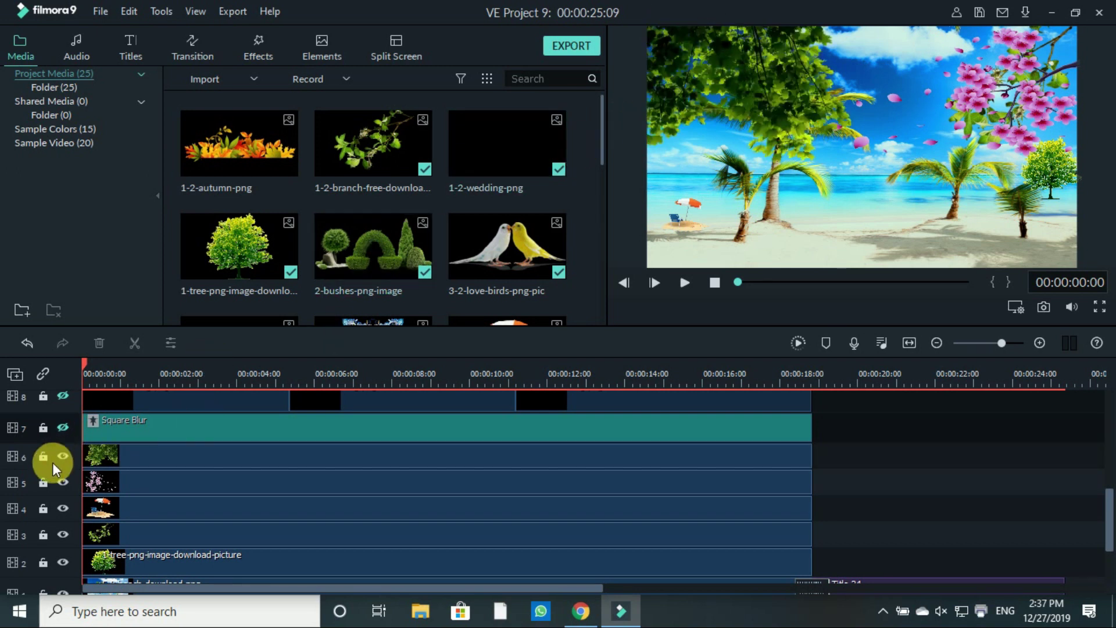
Step: Toggle the Square Blur on track 7 on and off to compare the blurred beach
scroll(53, 463, up, 2)
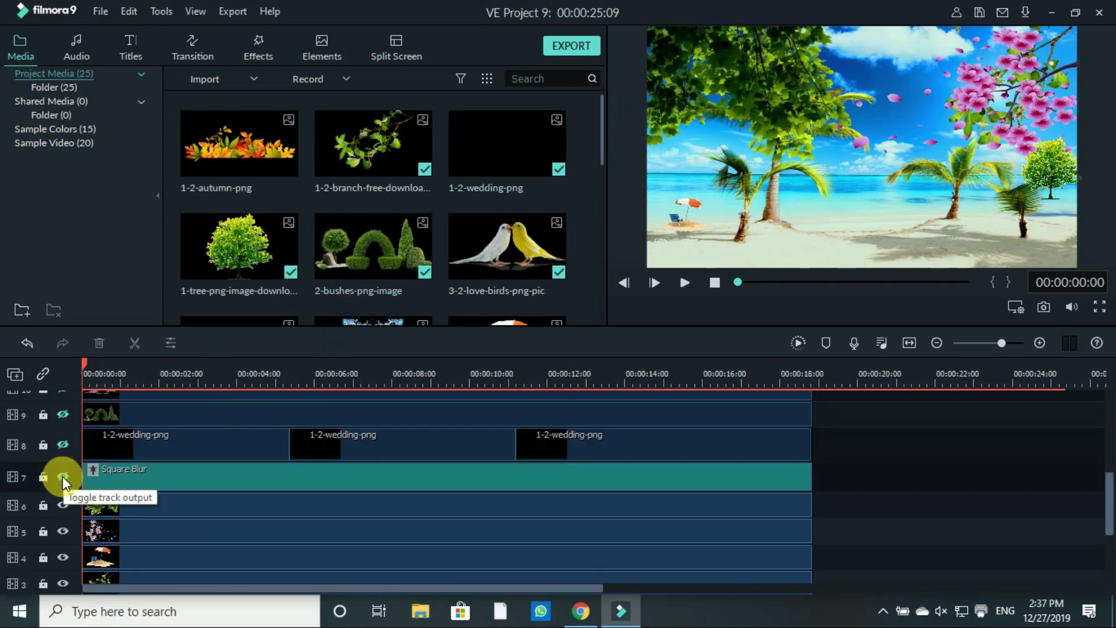
click(62, 476)
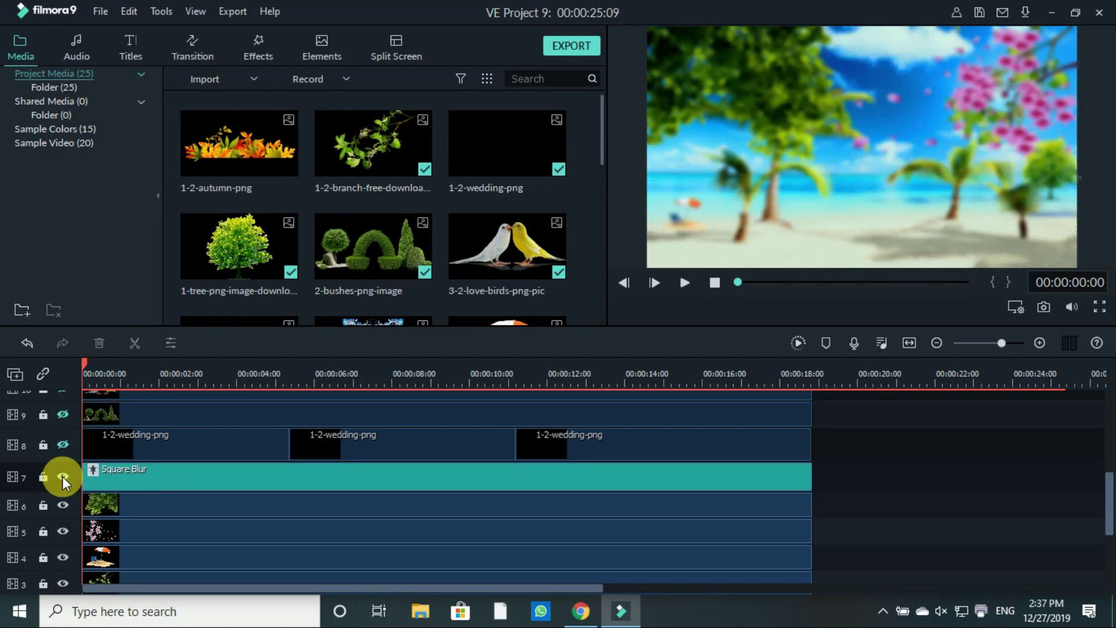
click(62, 476)
click(62, 476)
click(61, 476)
click(62, 476)
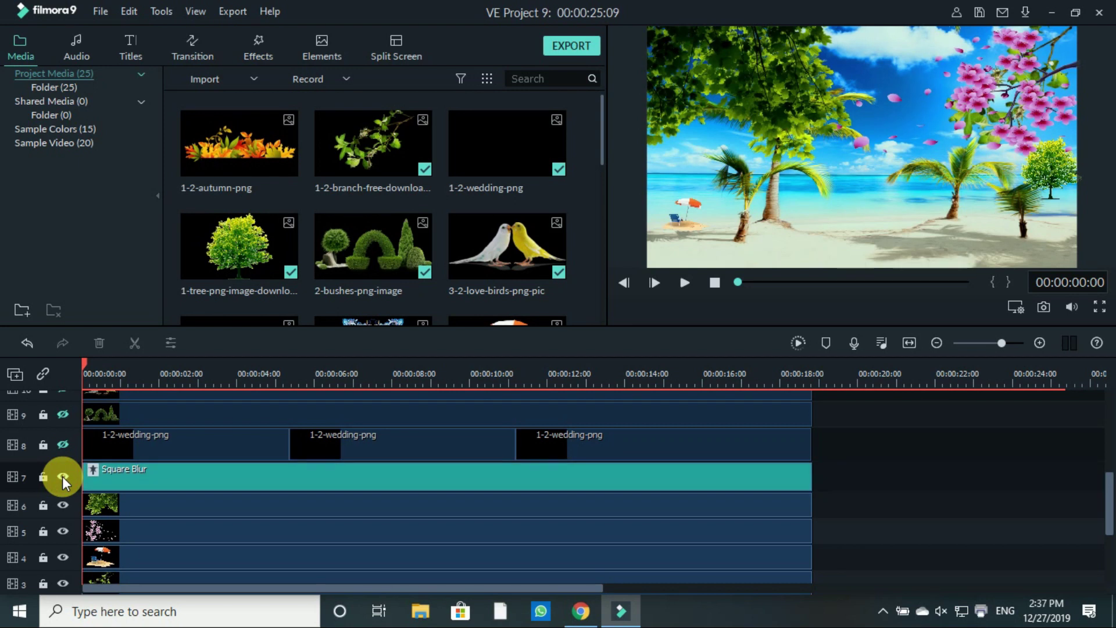
Step: Set the Square Blur effect to Size 2 with Alpha 100 and apply it
double_click(215, 482)
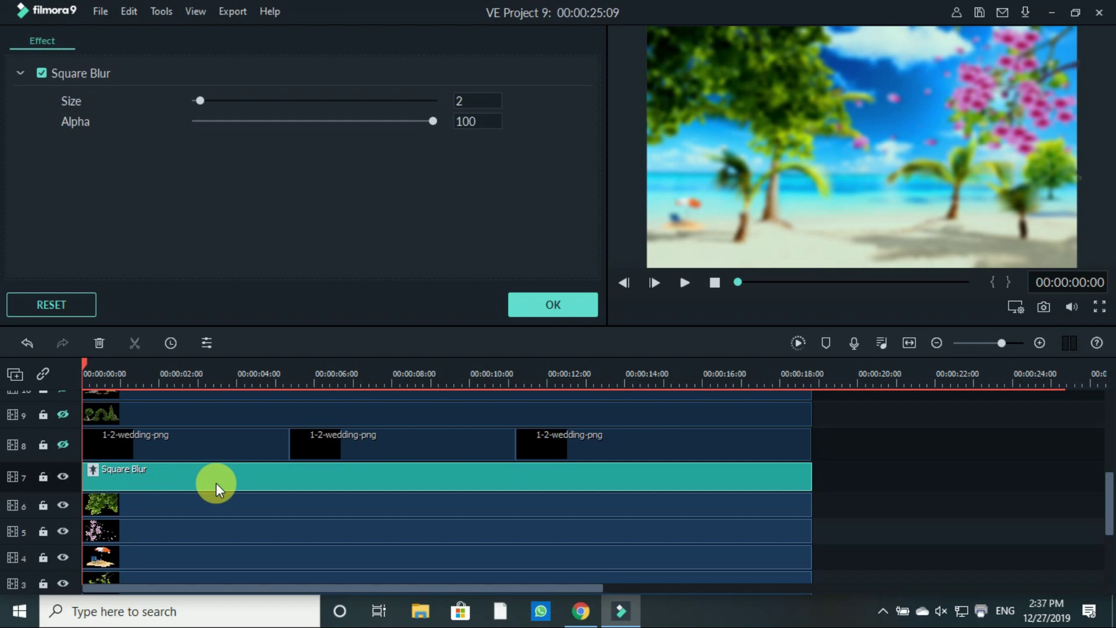
mouse_move(198, 101)
mouse_down()
mouse_move(314, 100)
mouse_move(221, 101)
mouse_up()
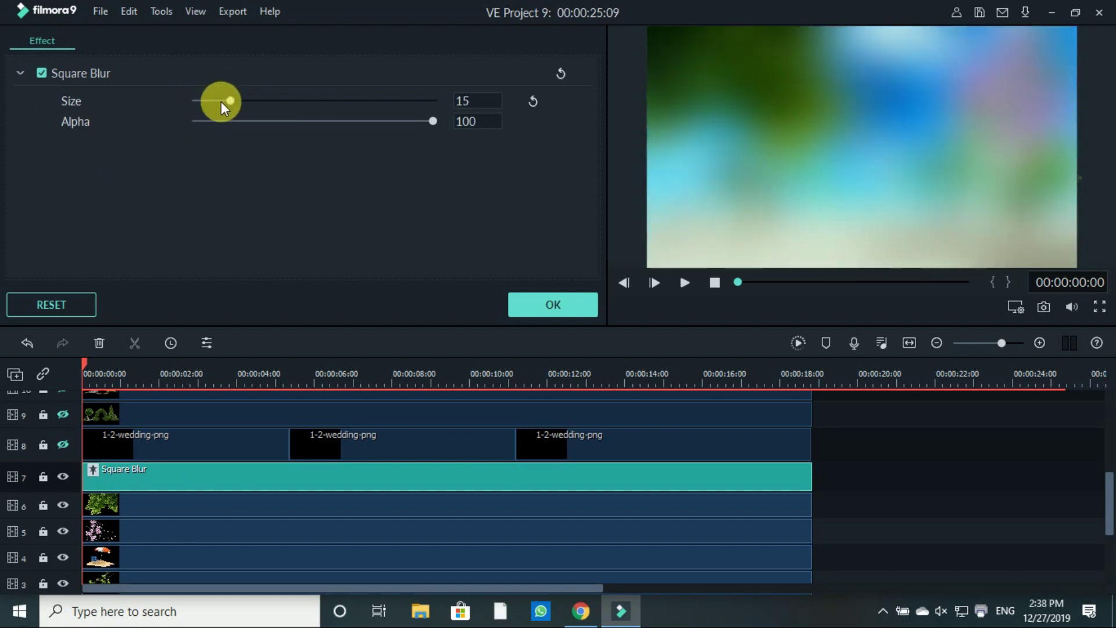
drag(221, 101, 191, 105)
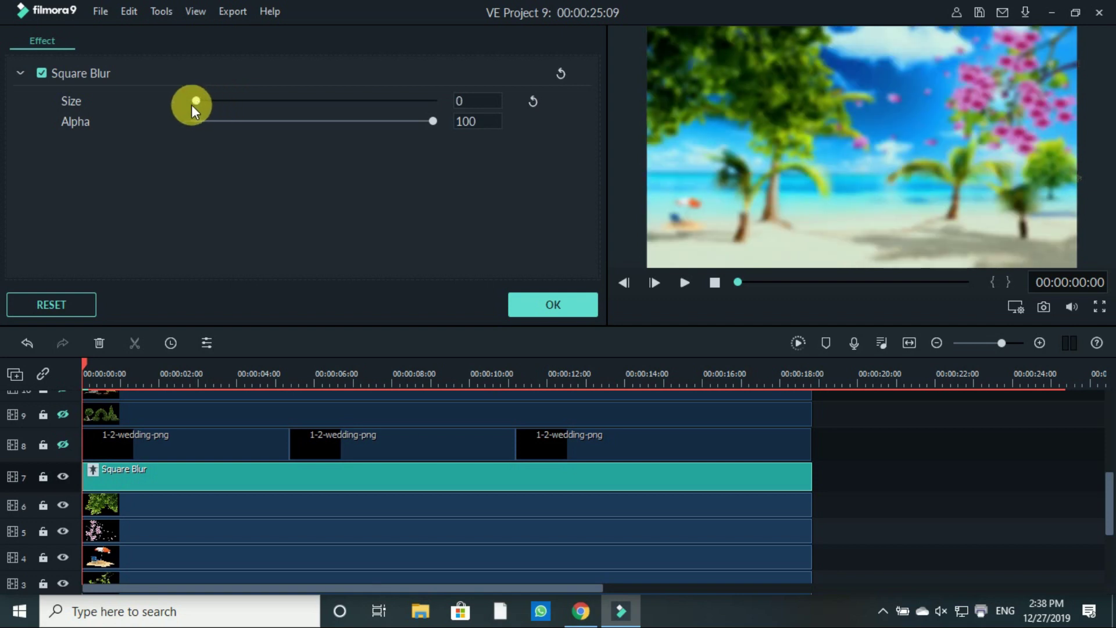
click(201, 100)
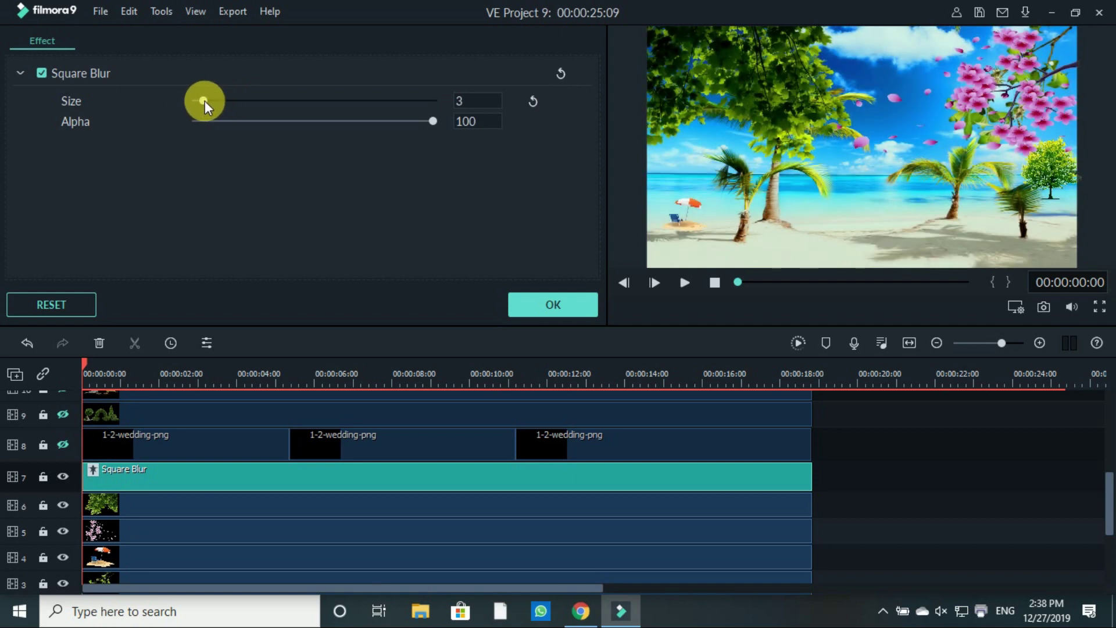
drag(204, 101, 202, 99)
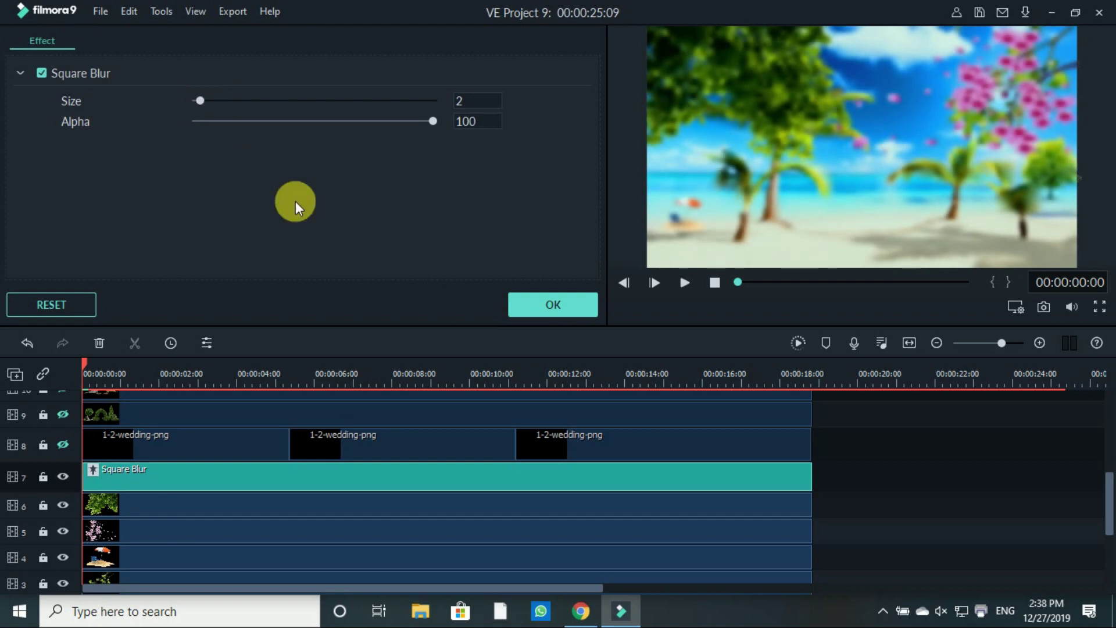
click(588, 305)
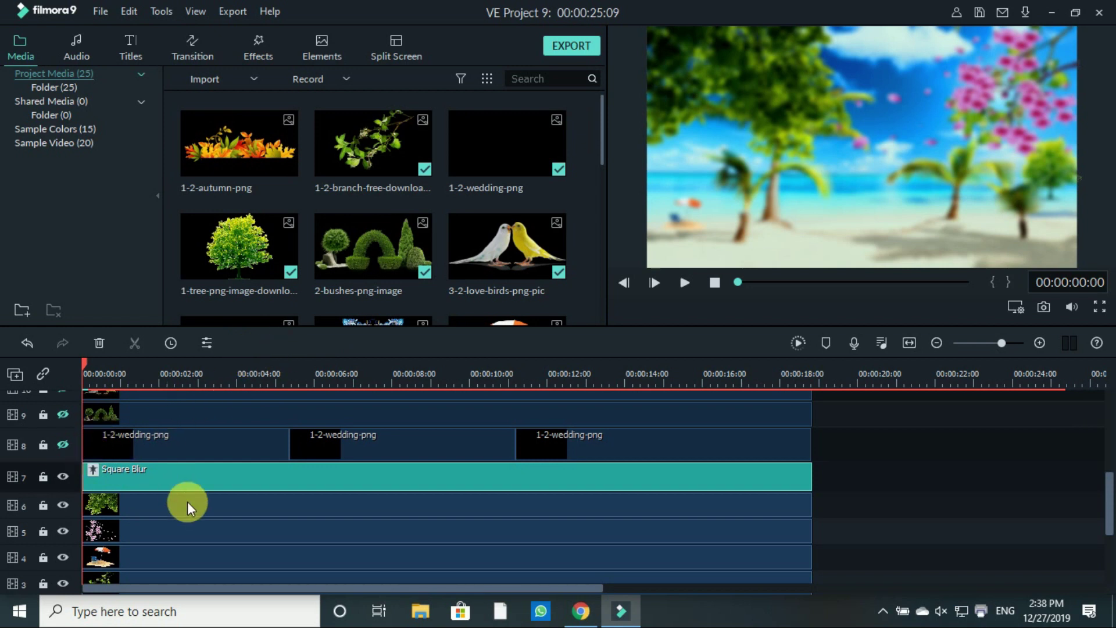
Step: Recheck the blur layer, unhide track 8's wedding couple, and select its first clip
click(61, 476)
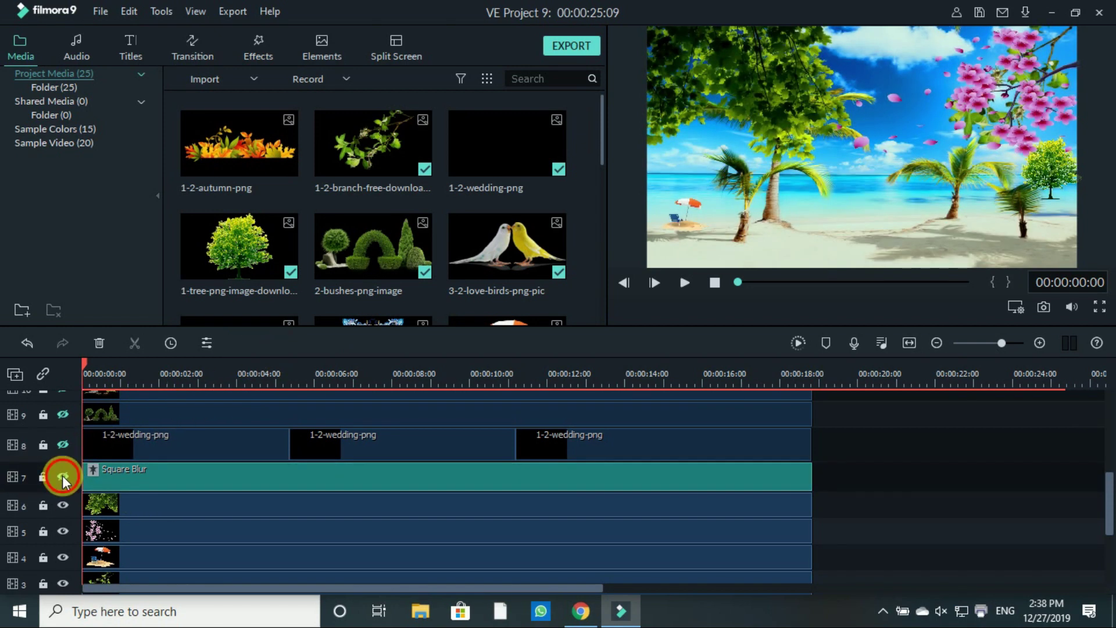
click(62, 476)
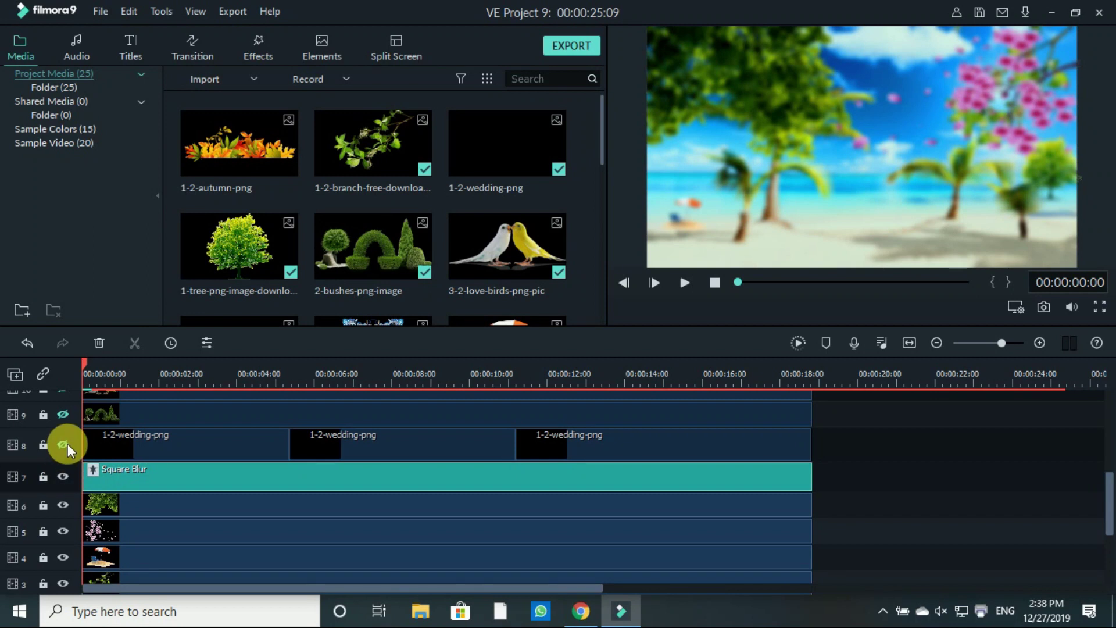
scroll(68, 444, up, 1)
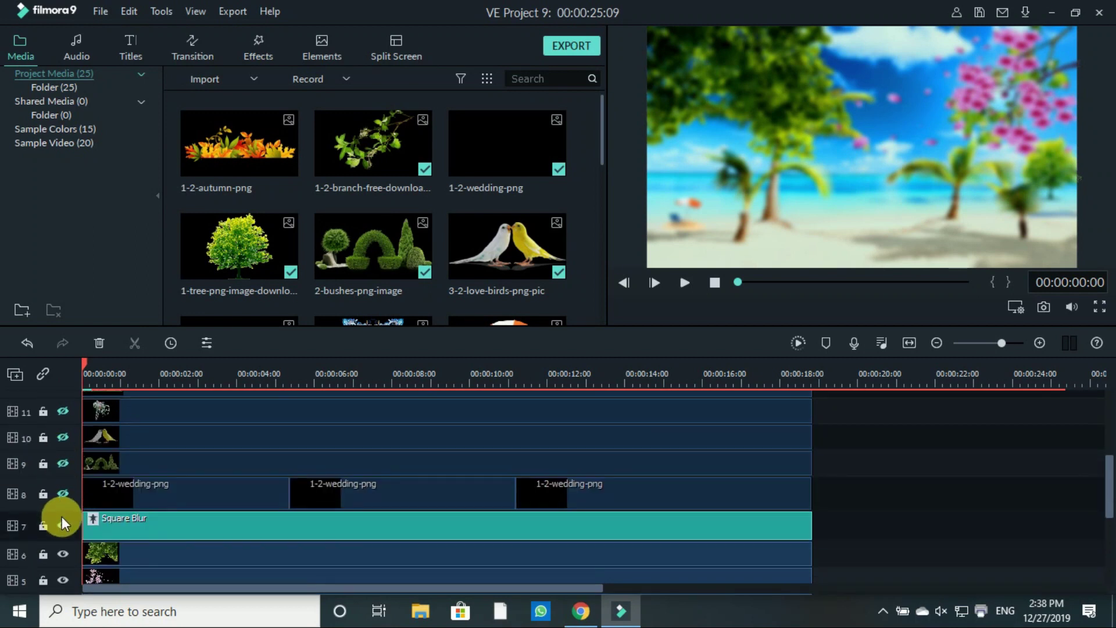
click(63, 494)
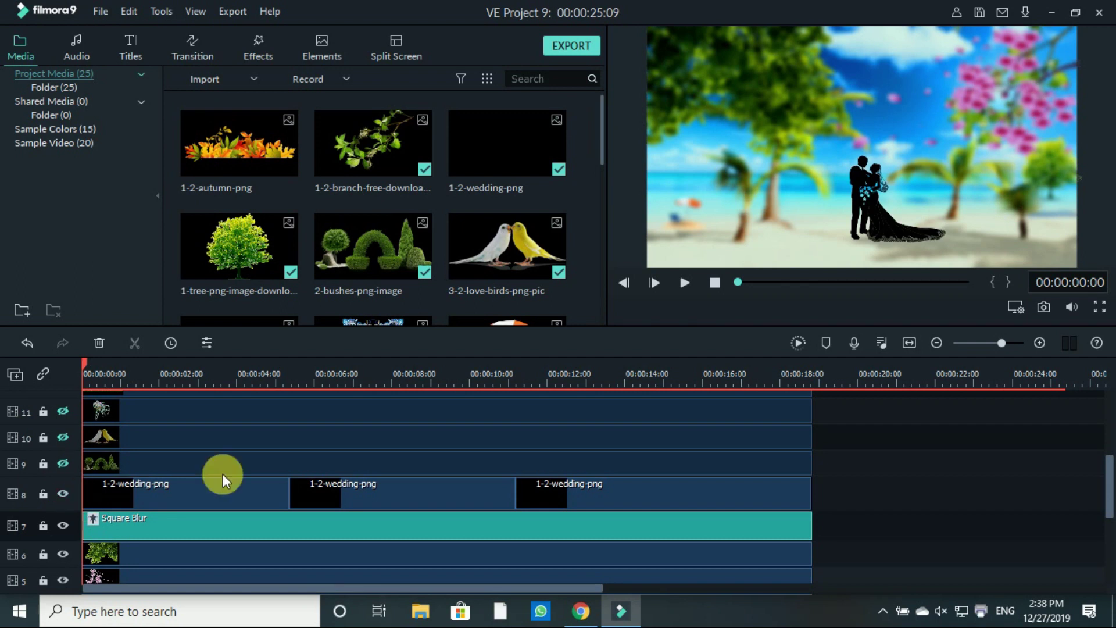
click(252, 495)
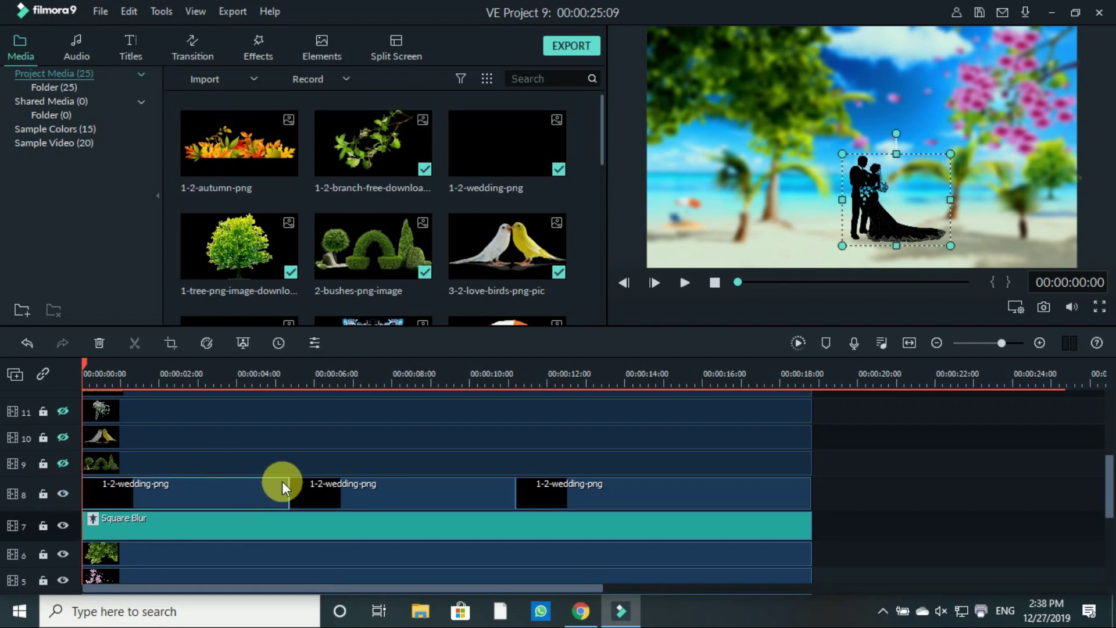
key(space)
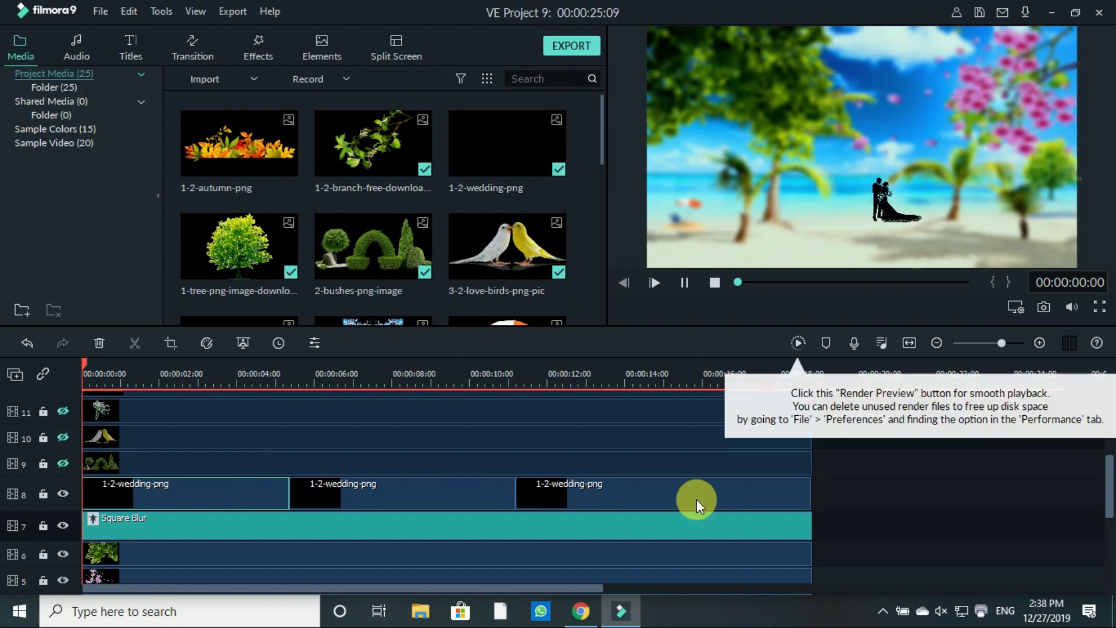
key(space)
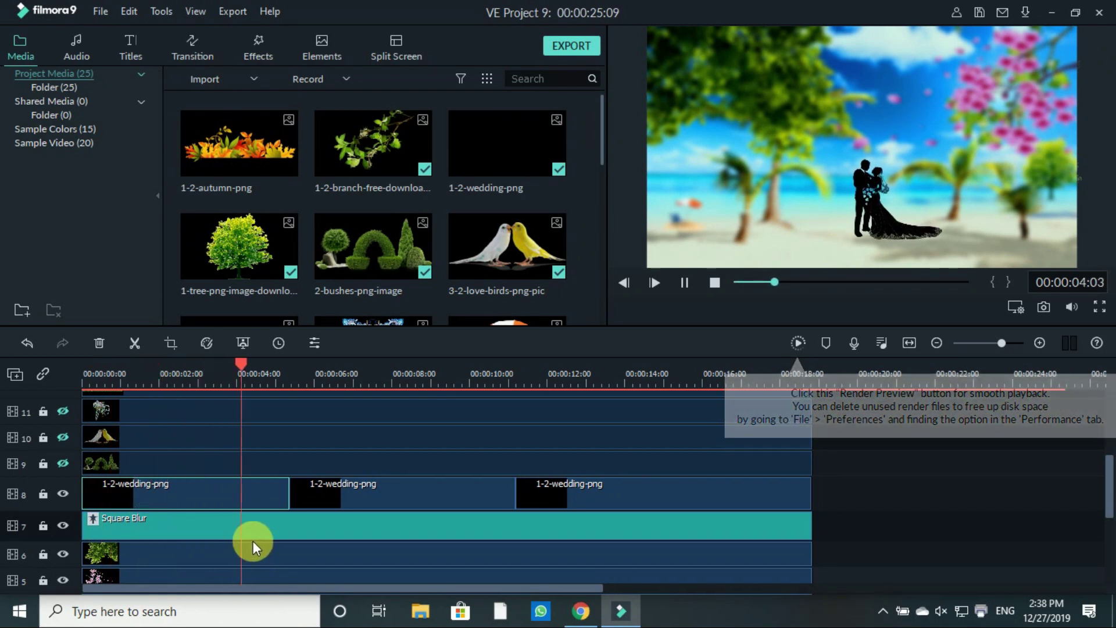
click(396, 478)
key(space)
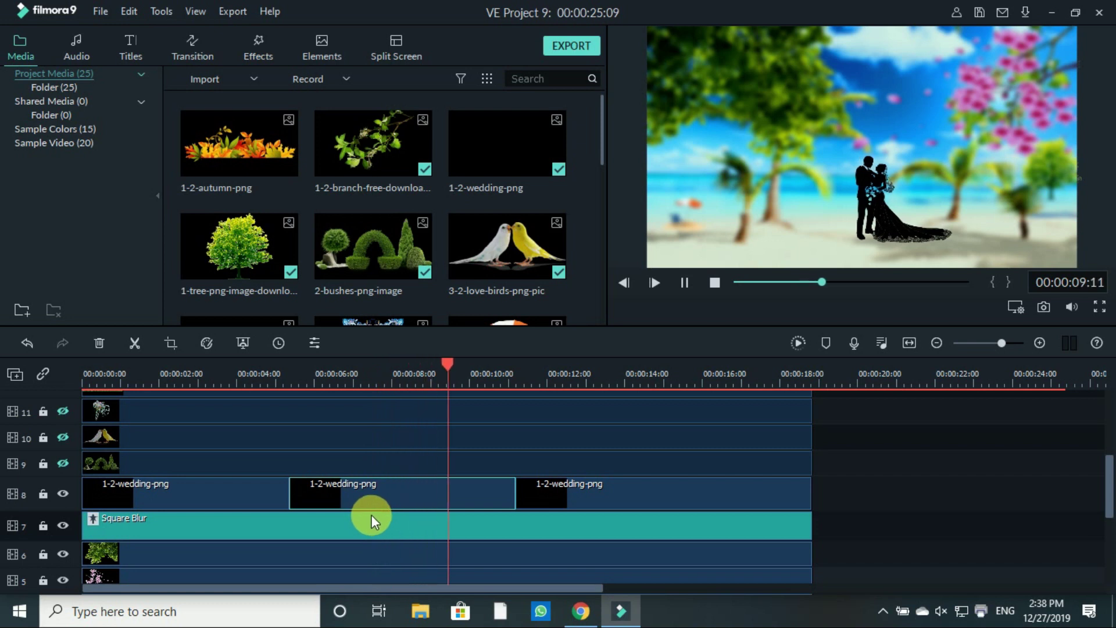
key(space)
click(610, 486)
click(509, 384)
key(space)
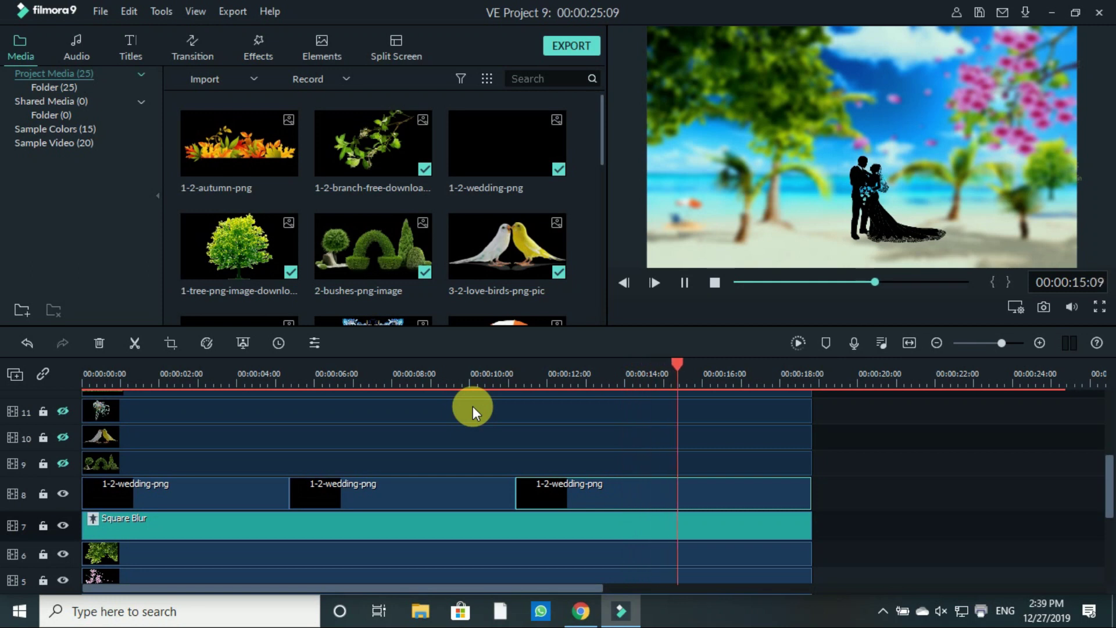
Step: Show the bush arch and love birds layers, nudging the birds slightly up and right
click(62, 462)
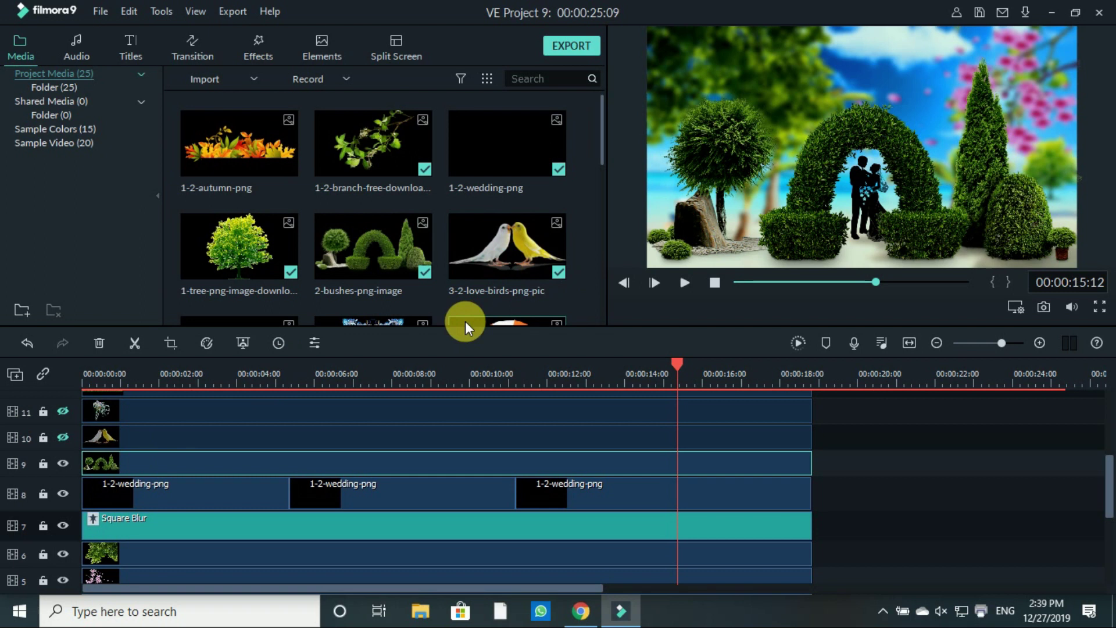
click(64, 437)
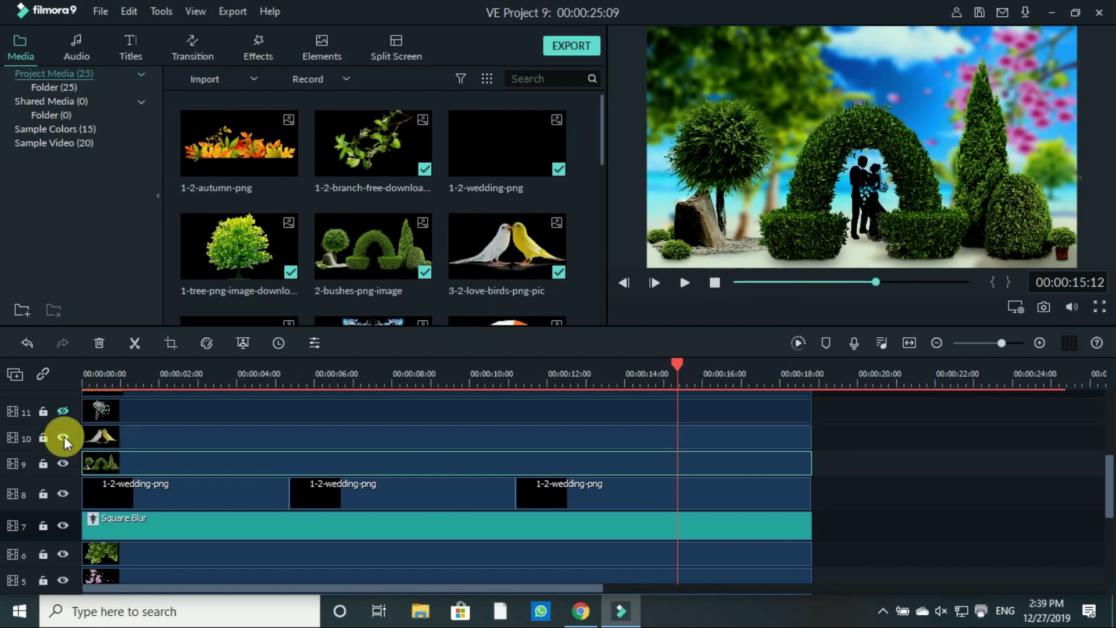
drag(700, 188, 704, 183)
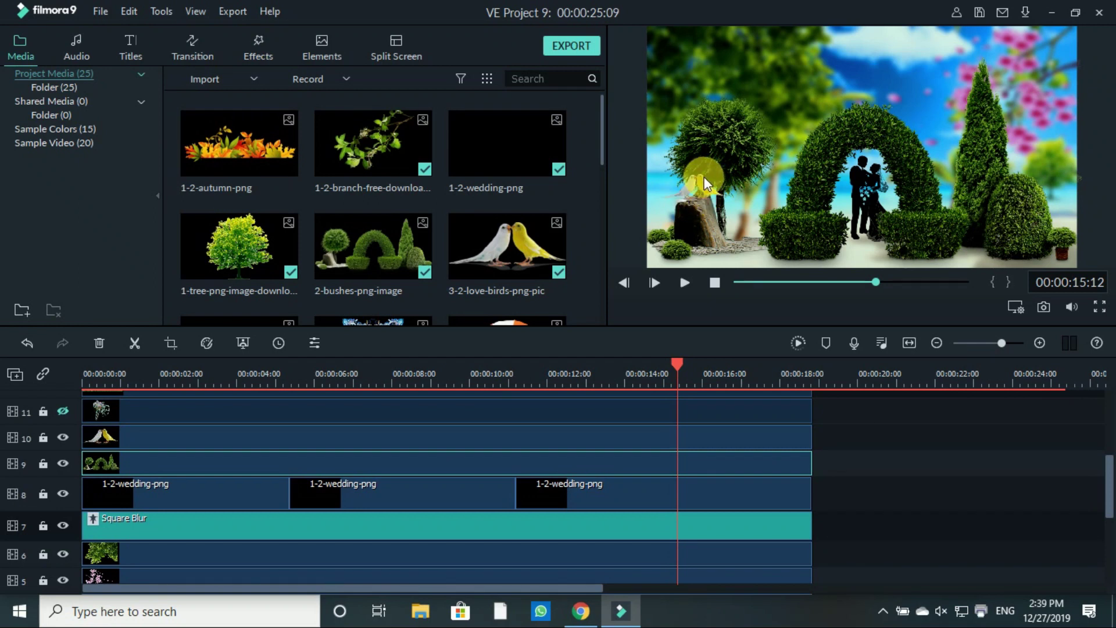
Step: Show the flower bicycle, spring daisies and track 13 layers, then return to the start
scroll(106, 460, up, 2)
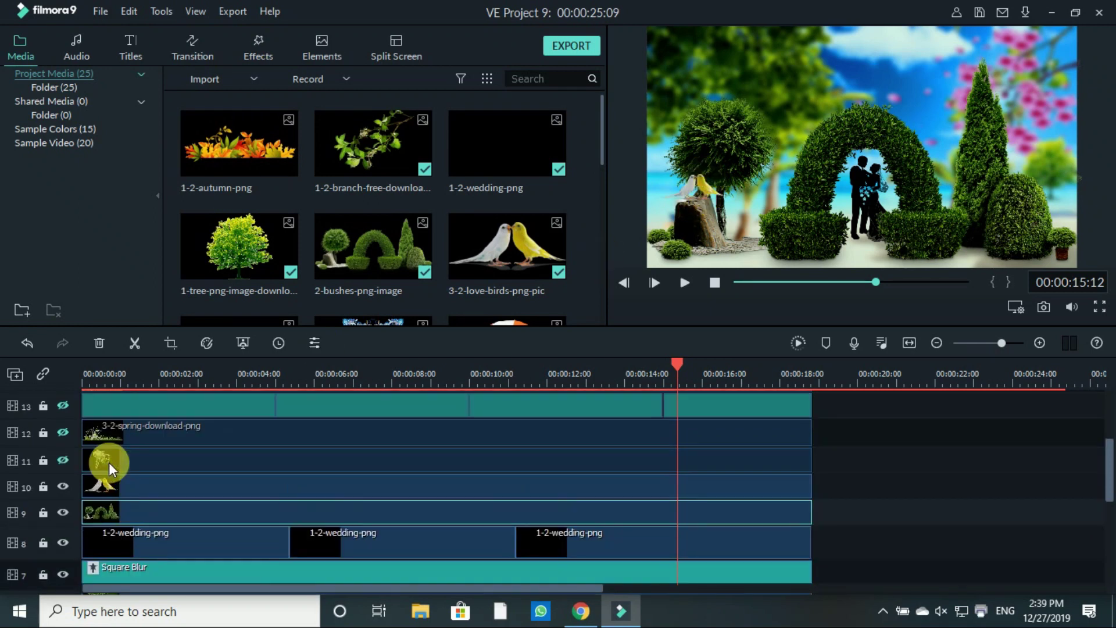
click(62, 461)
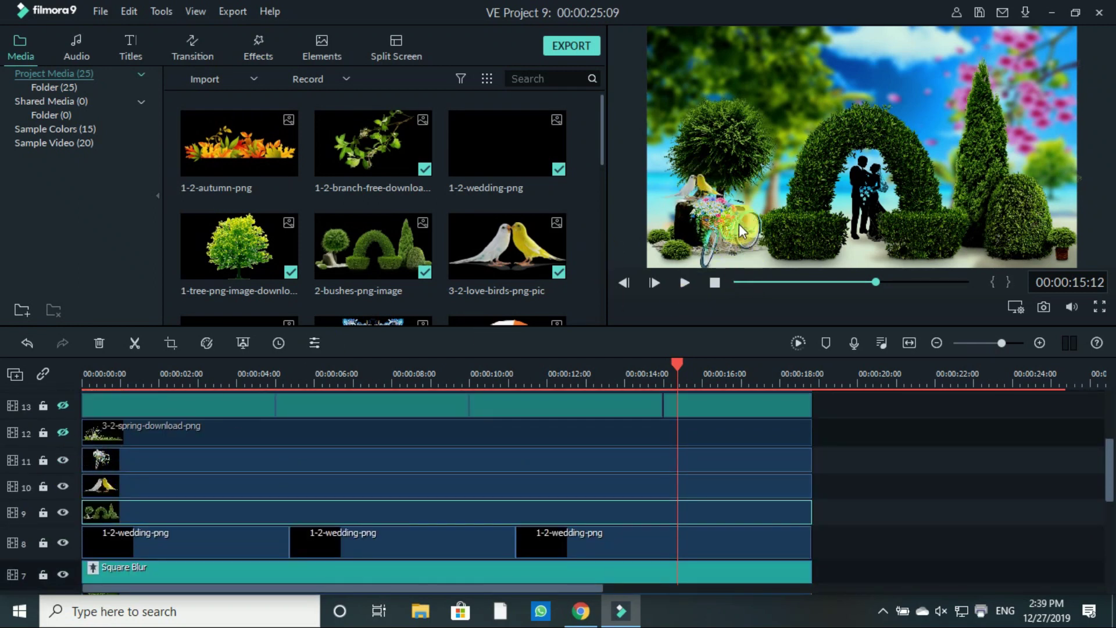
scroll(237, 475, up, 2)
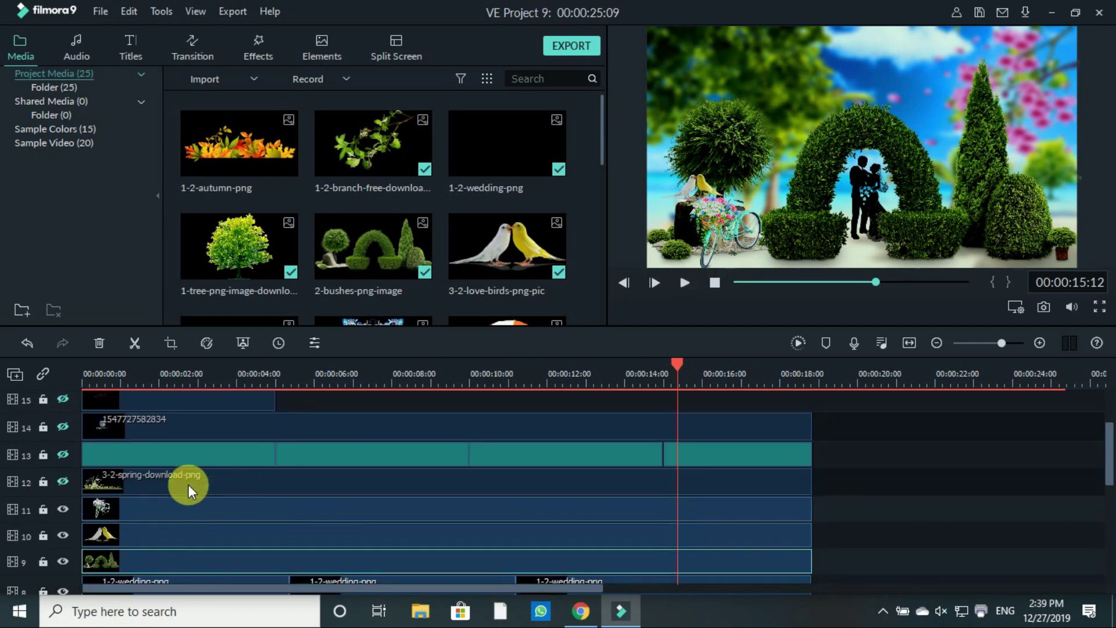
click(62, 480)
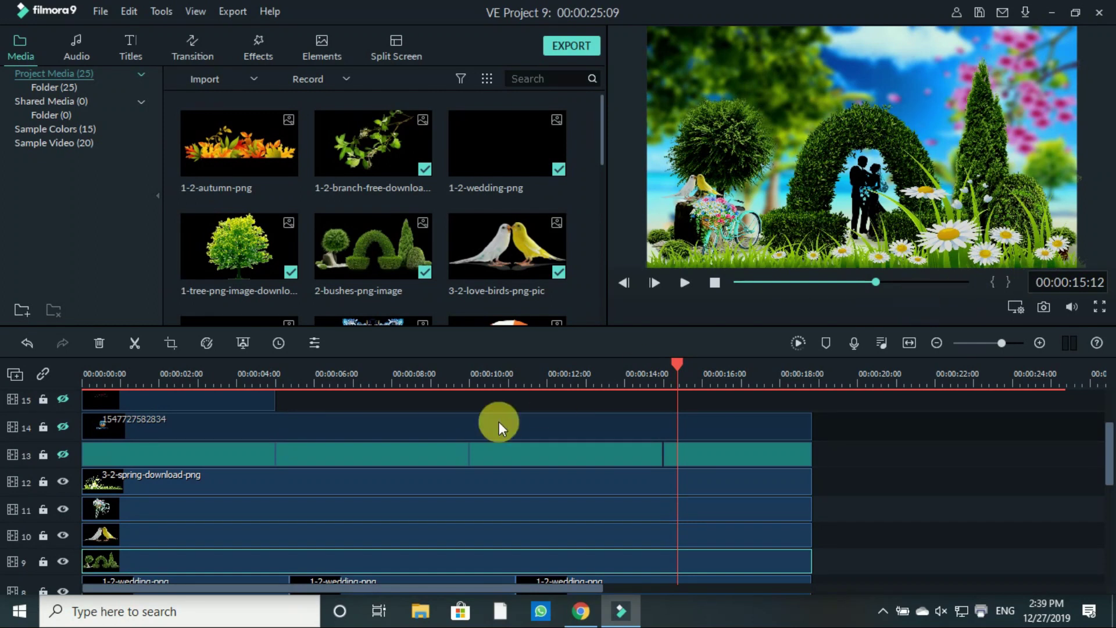
click(60, 455)
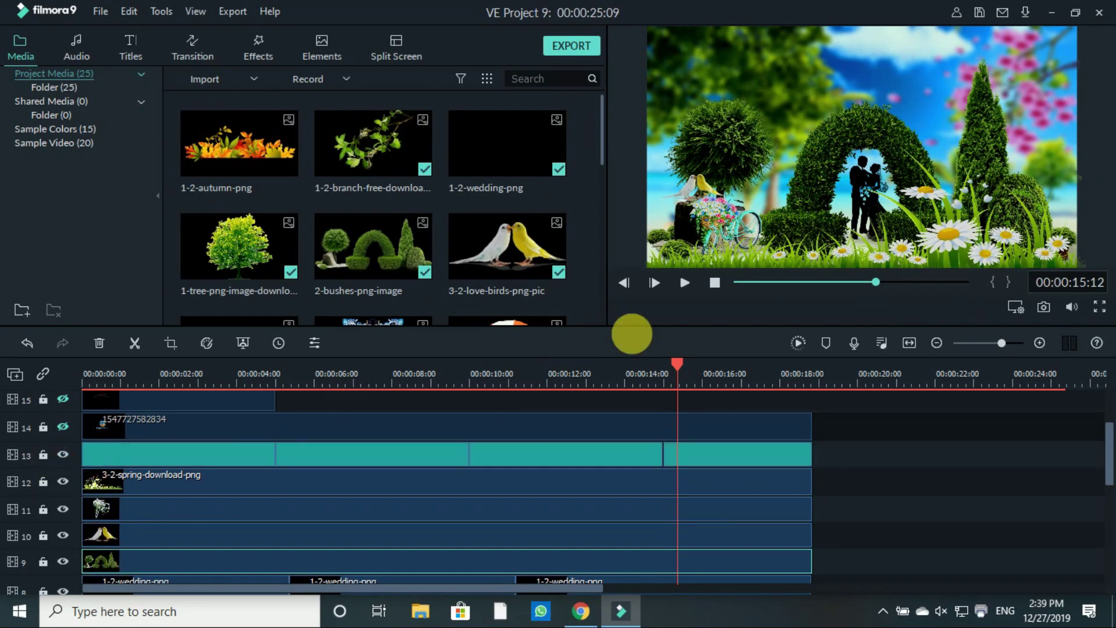
key(Home)
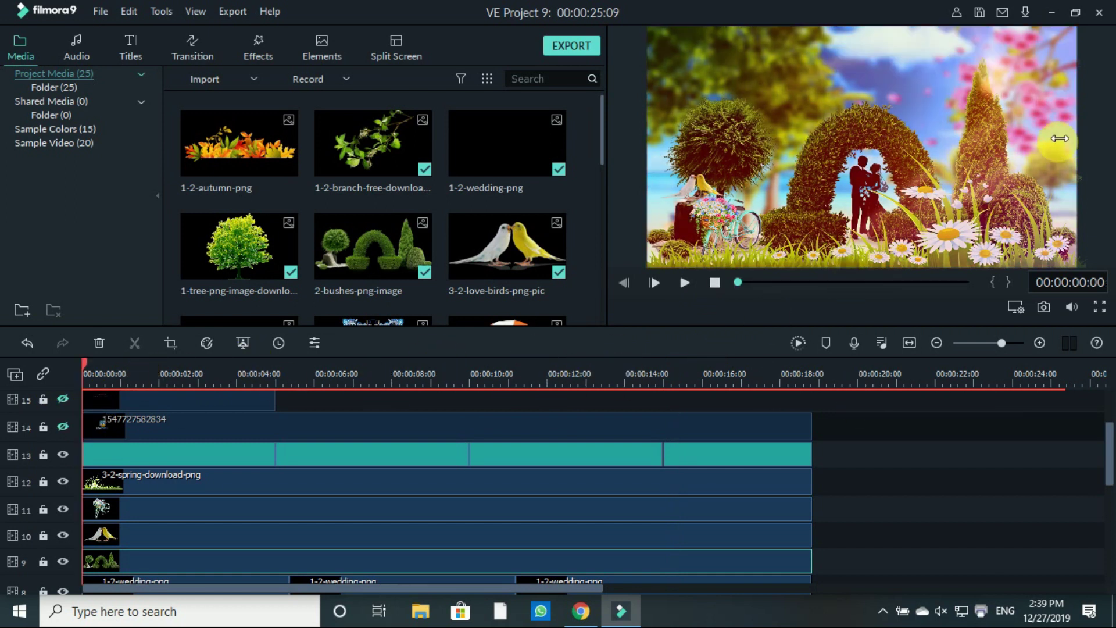
key(space)
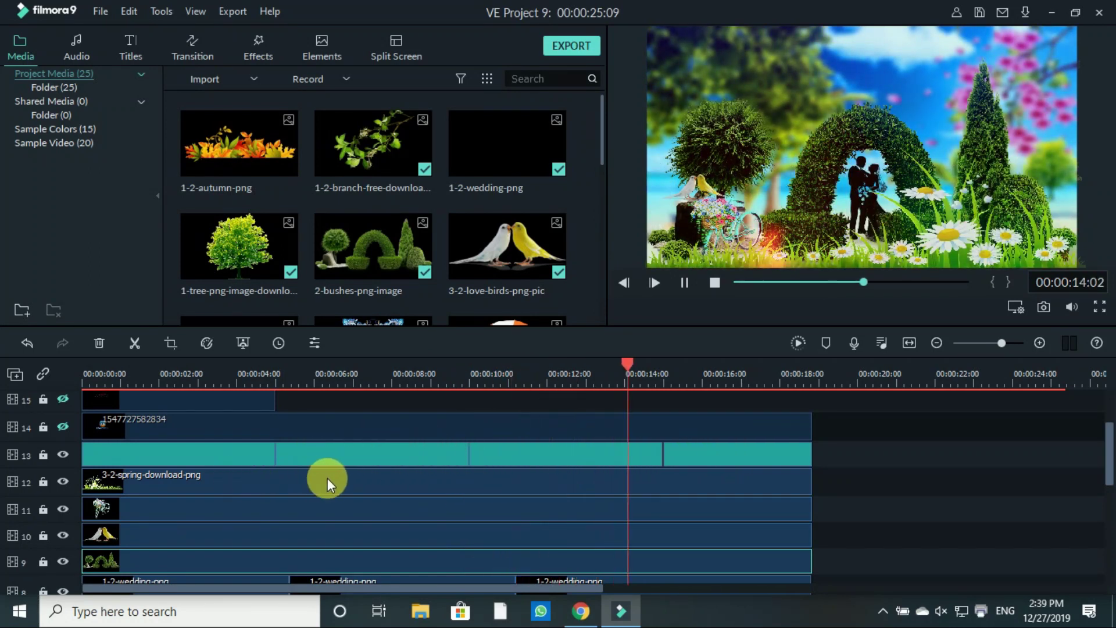
click(721, 373)
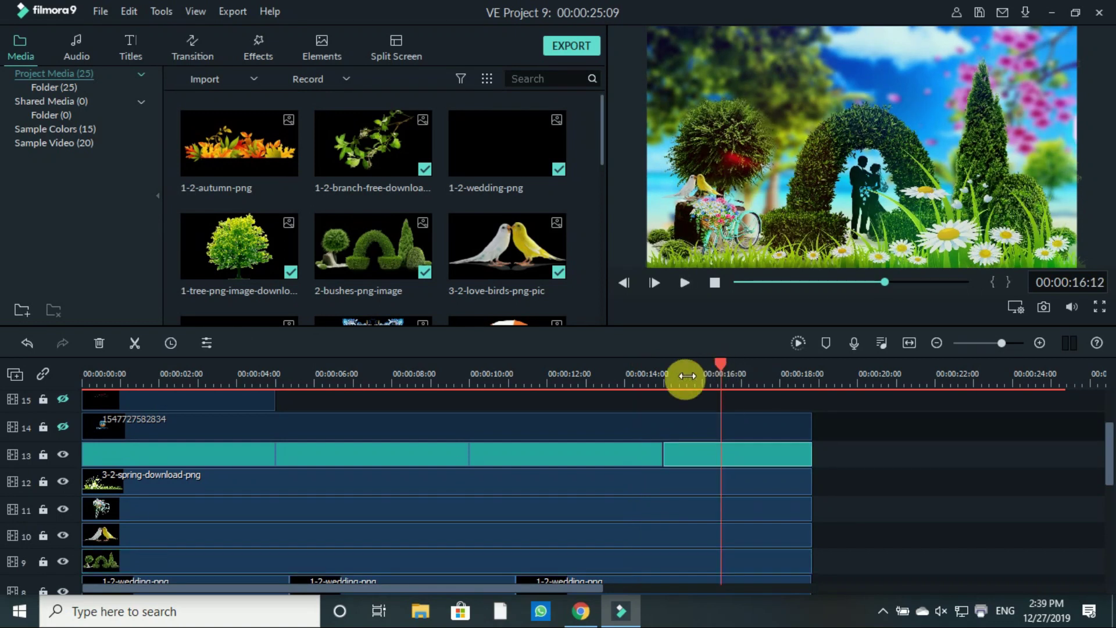
Step: Unhide tracks 14 and 15, rewind the preview to 0, and play the scene
scroll(124, 448, up, 1)
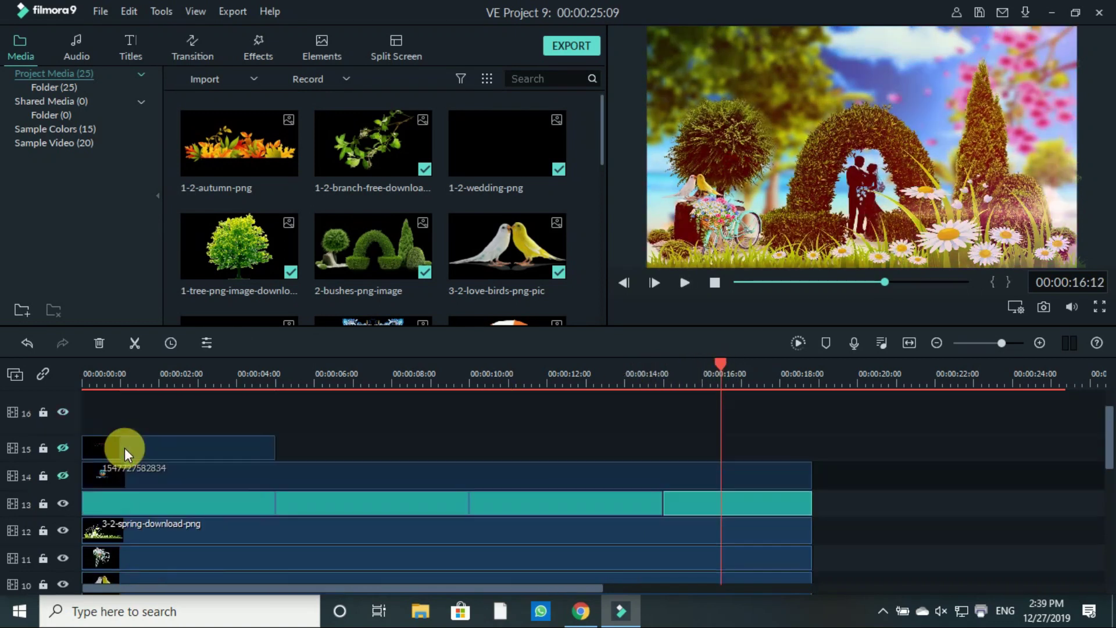
click(64, 476)
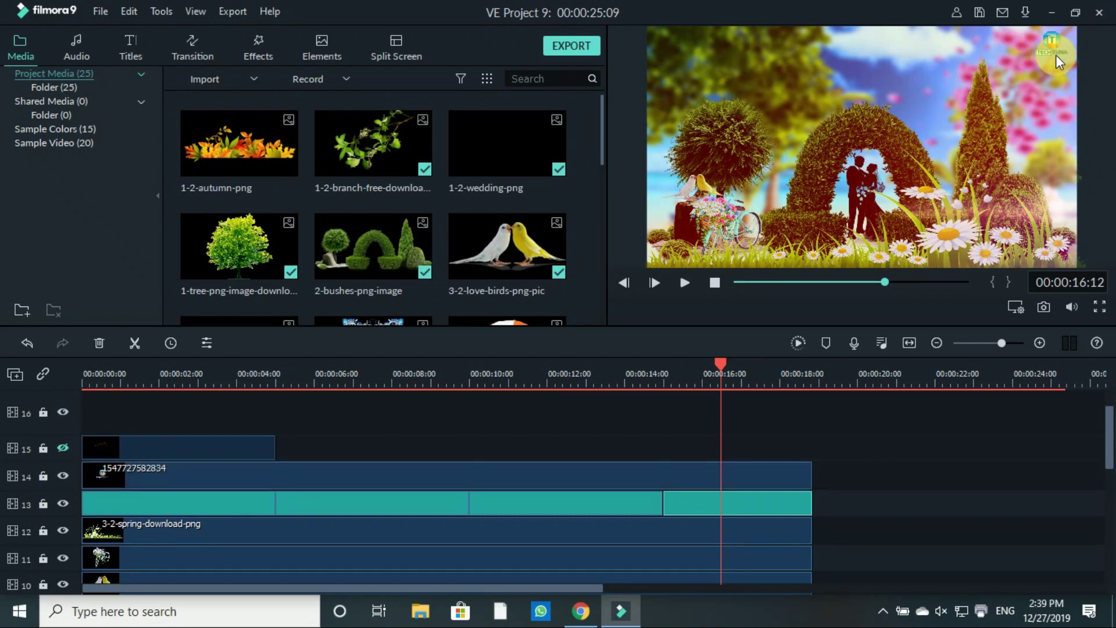
click(68, 445)
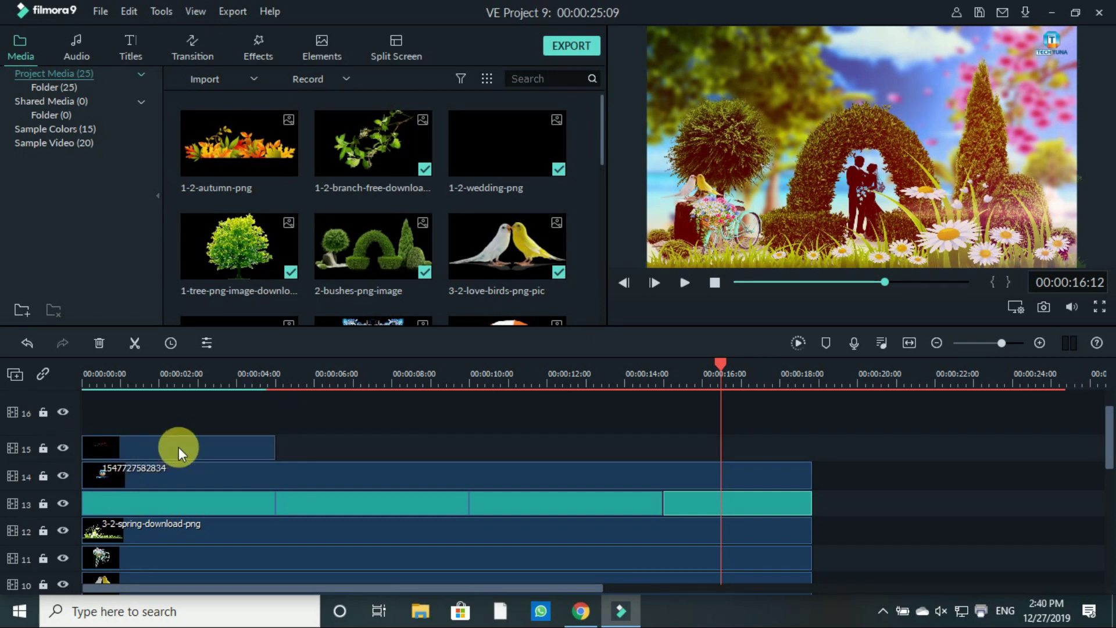
click(132, 381)
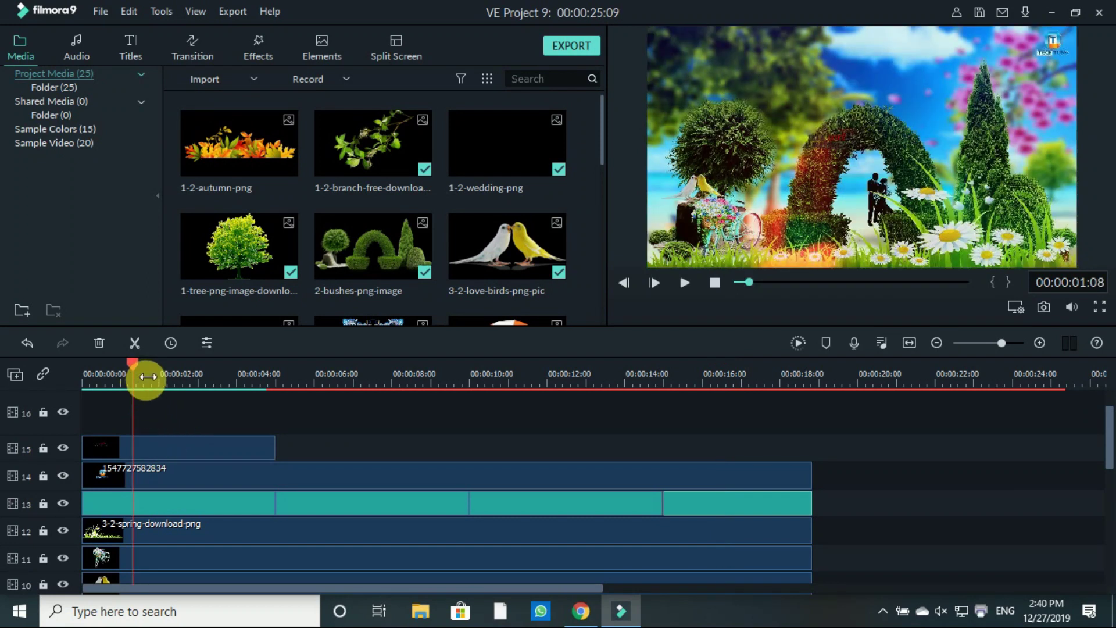
drag(122, 376, 86, 380)
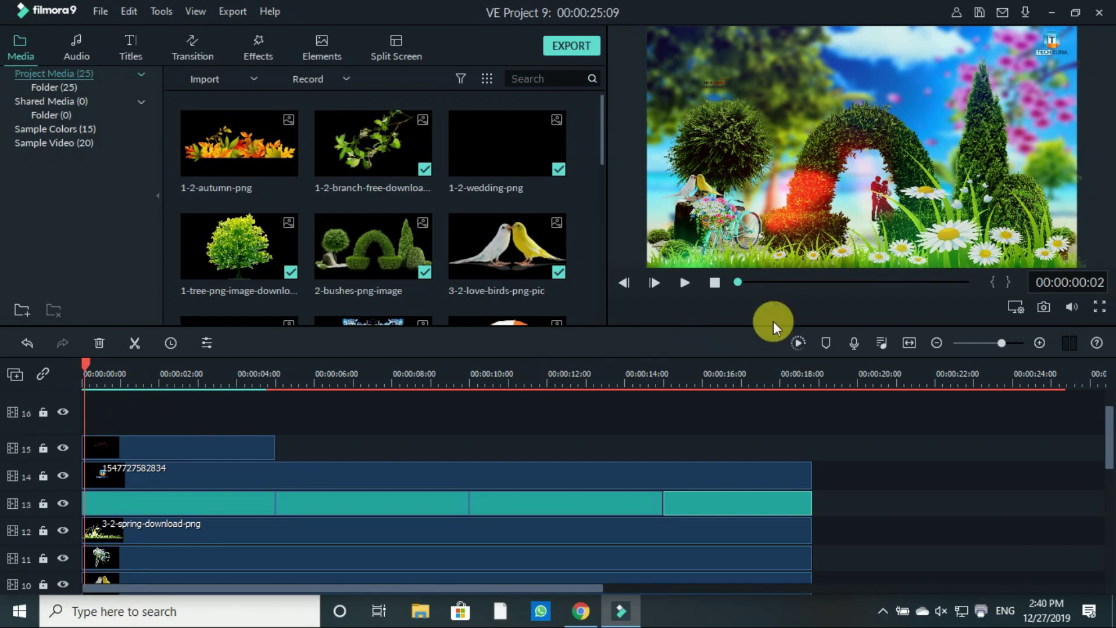
click(716, 283)
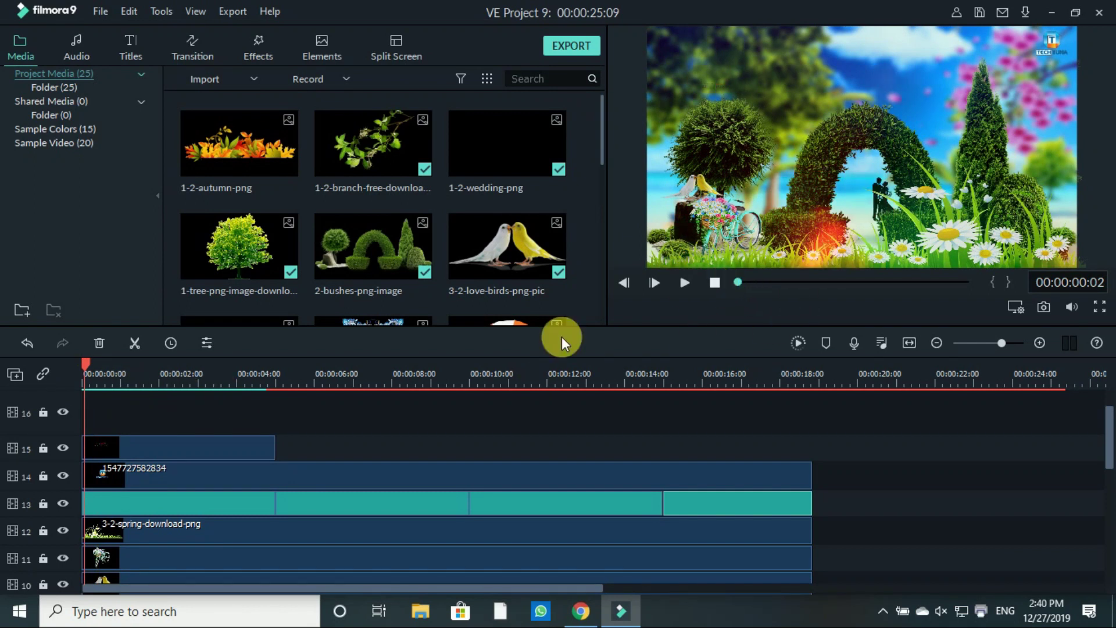
click(197, 447)
key(space)
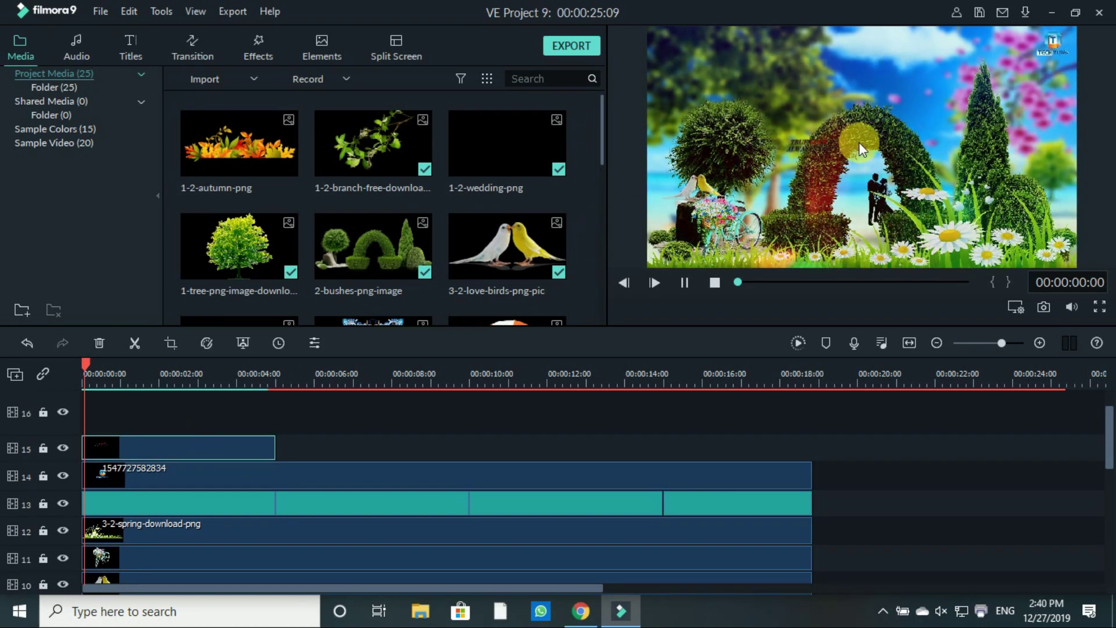
Step: Confirm the track 15 clip settings and render a smooth-playback preview of all 513 frames
double_click(924, 86)
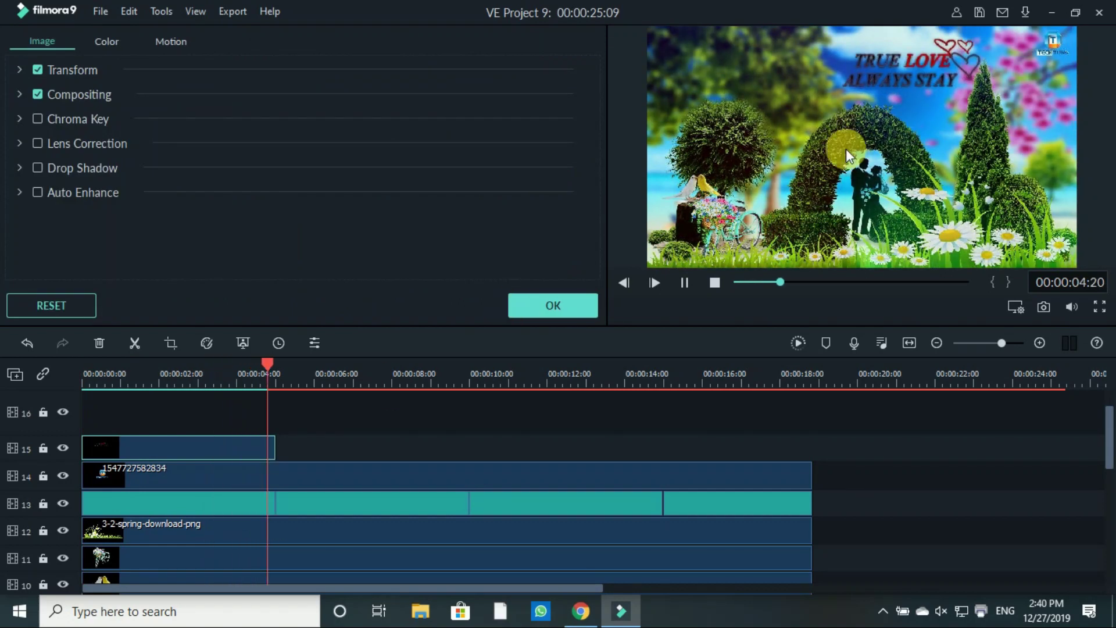
click(557, 304)
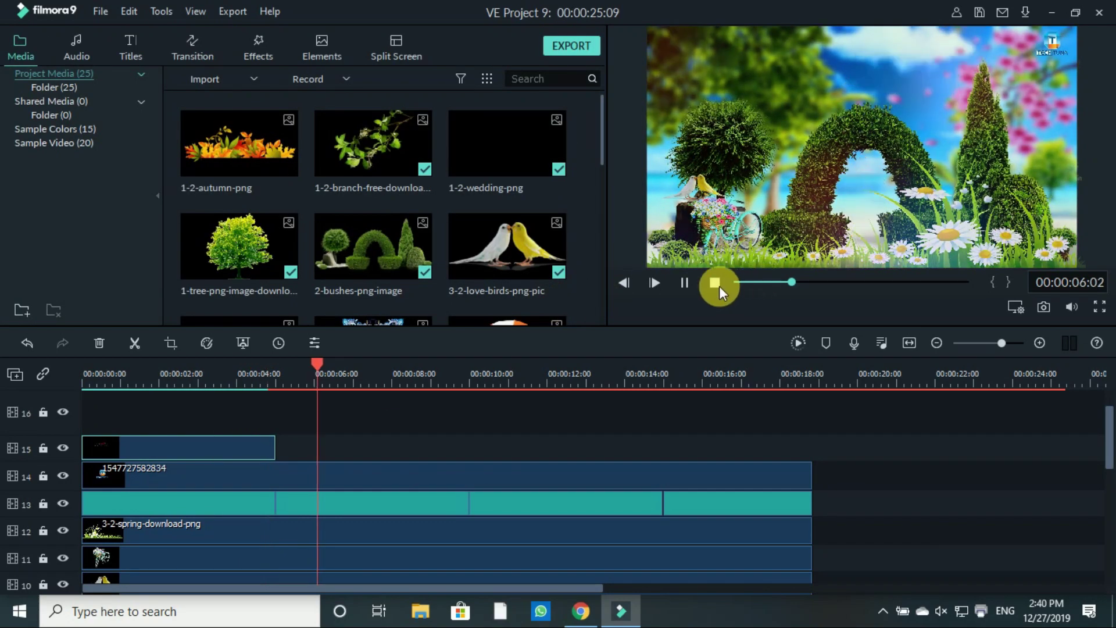
click(796, 344)
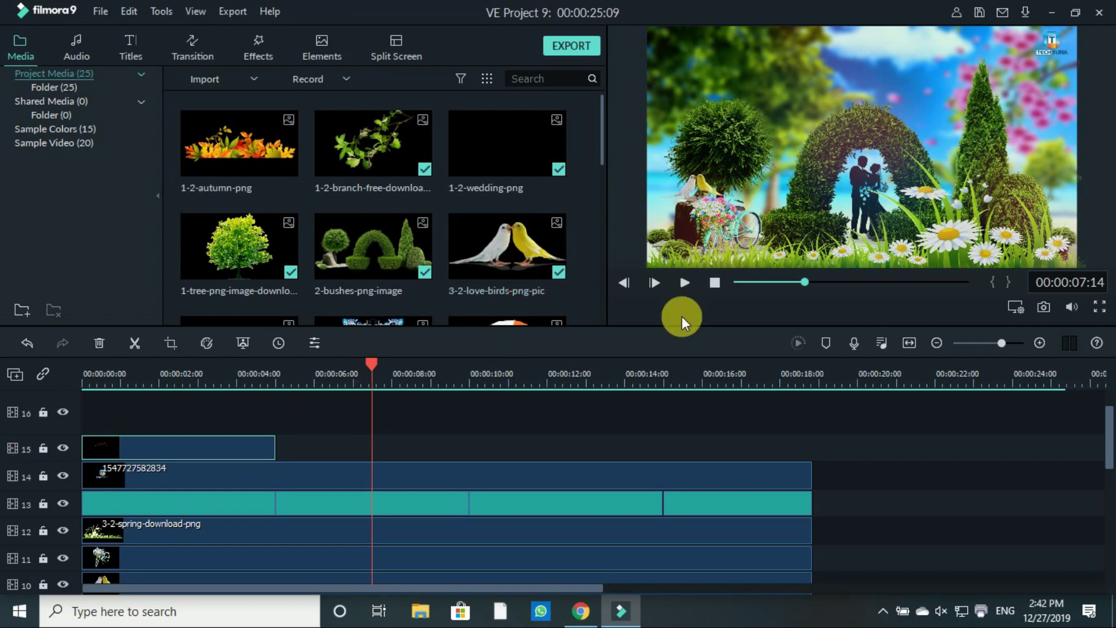
click(713, 282)
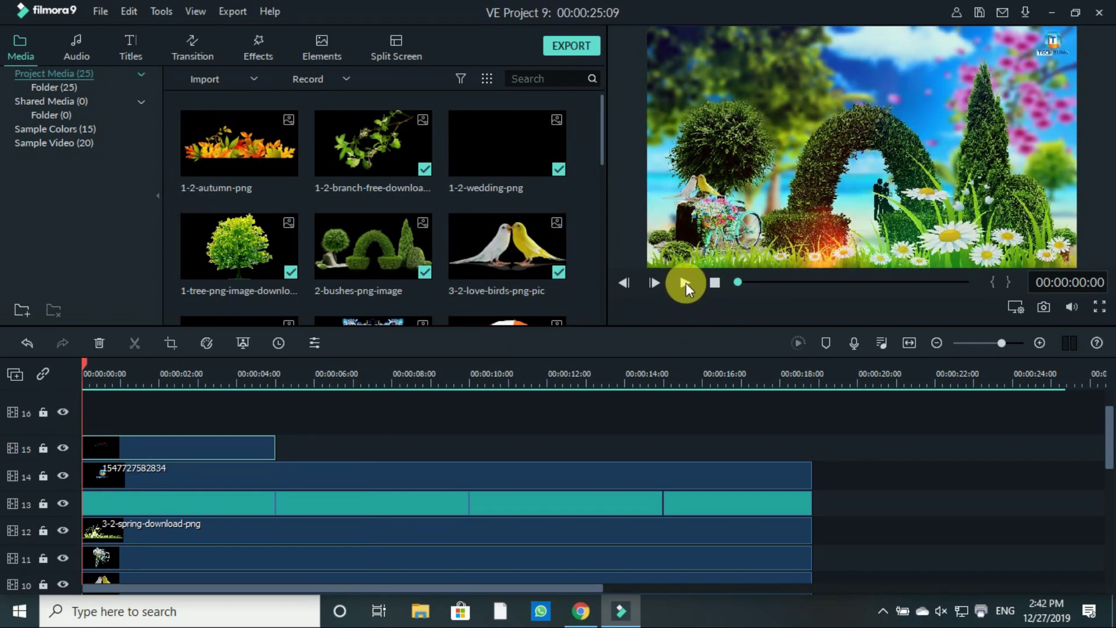
click(684, 282)
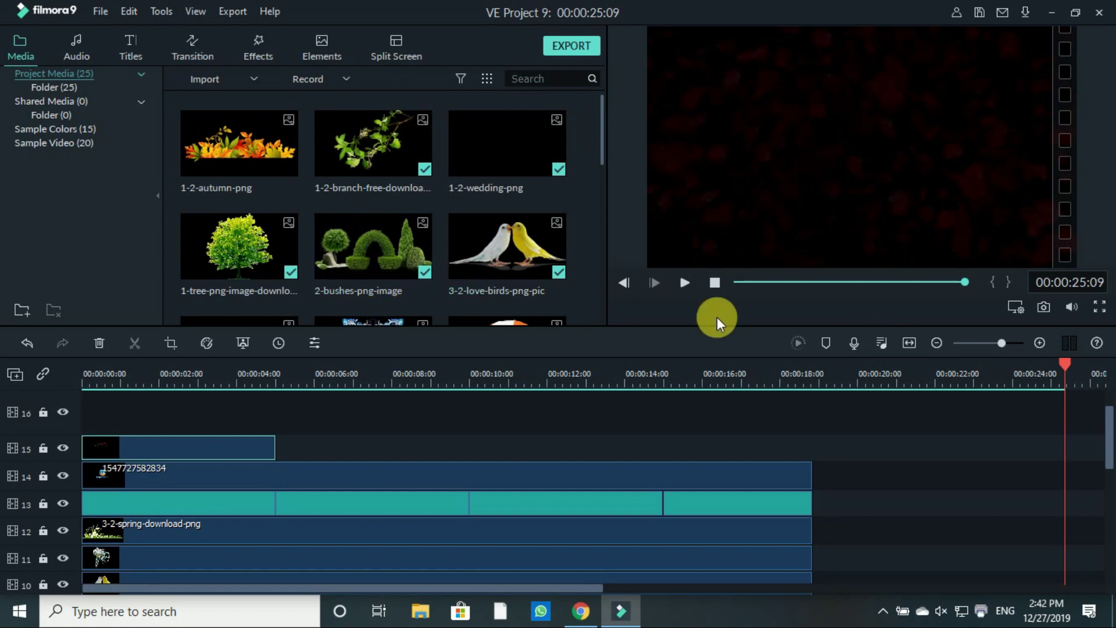
scroll(727, 330, down, 1)
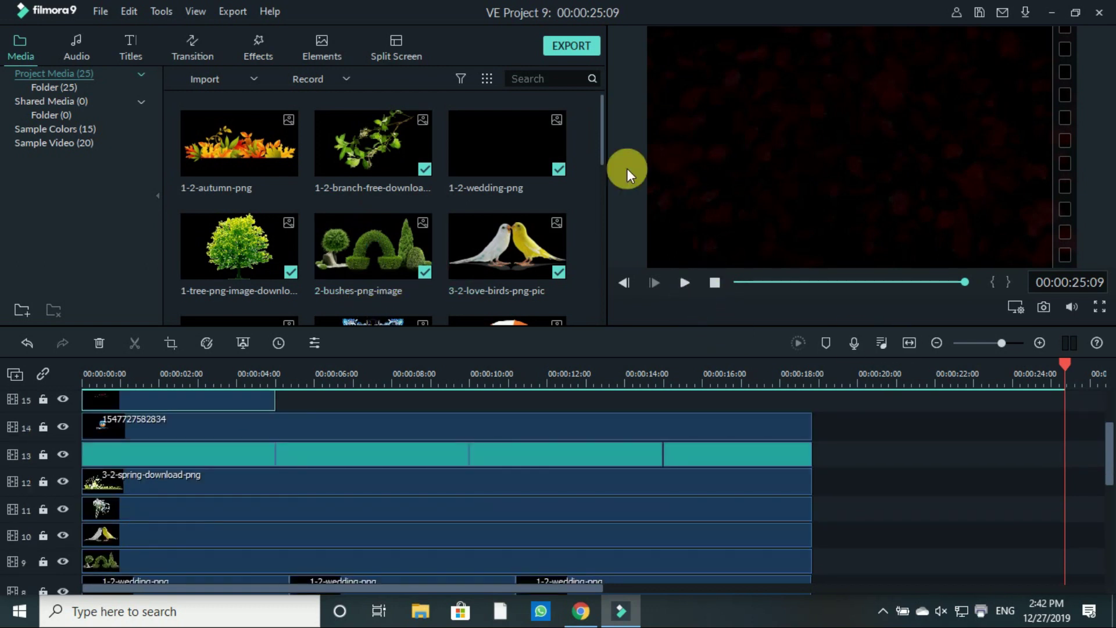
scroll(678, 481, up, 1)
scroll(678, 480, up, 1)
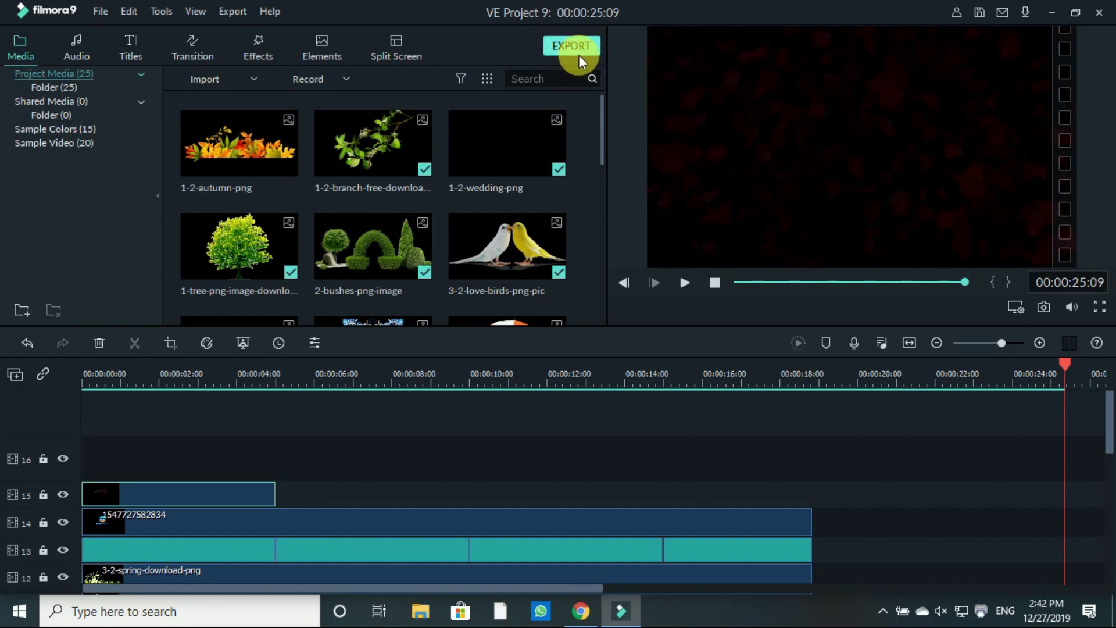
Step: Set up a local MP4 export named 'Motion video for Wedding'
click(579, 55)
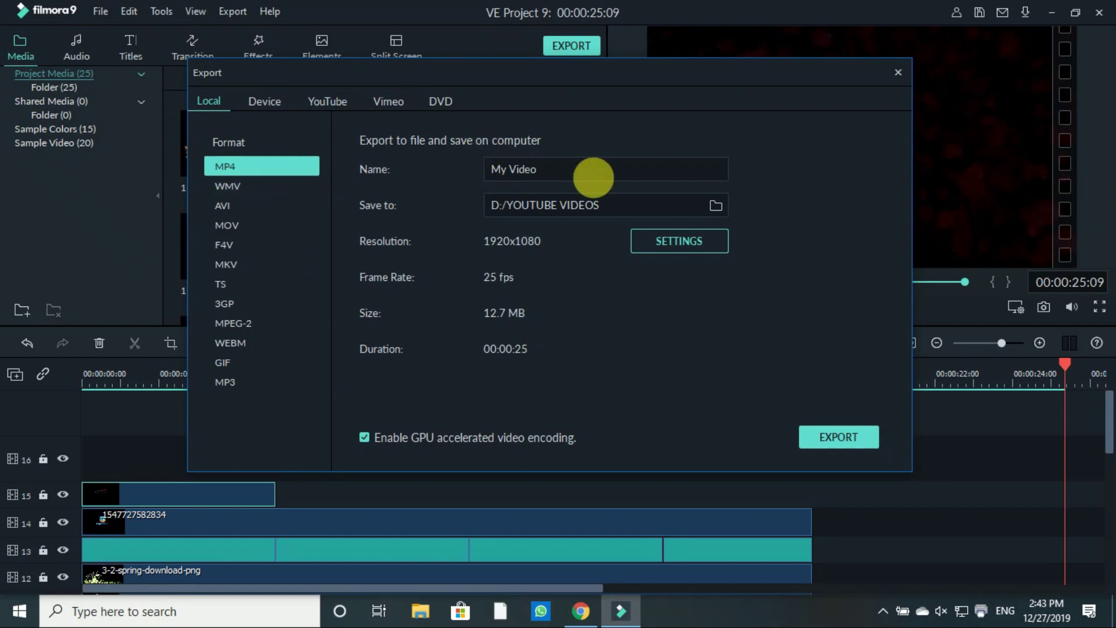
click(613, 178)
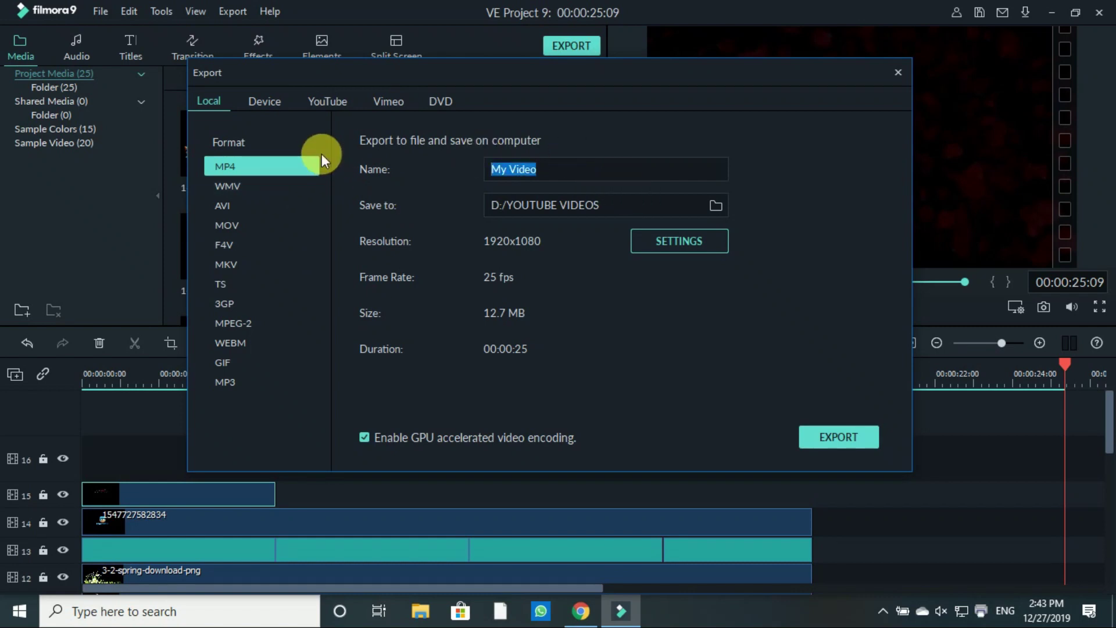
text(mo)
key(BackSpace)
key(BackSpace)
text(Motion video for )
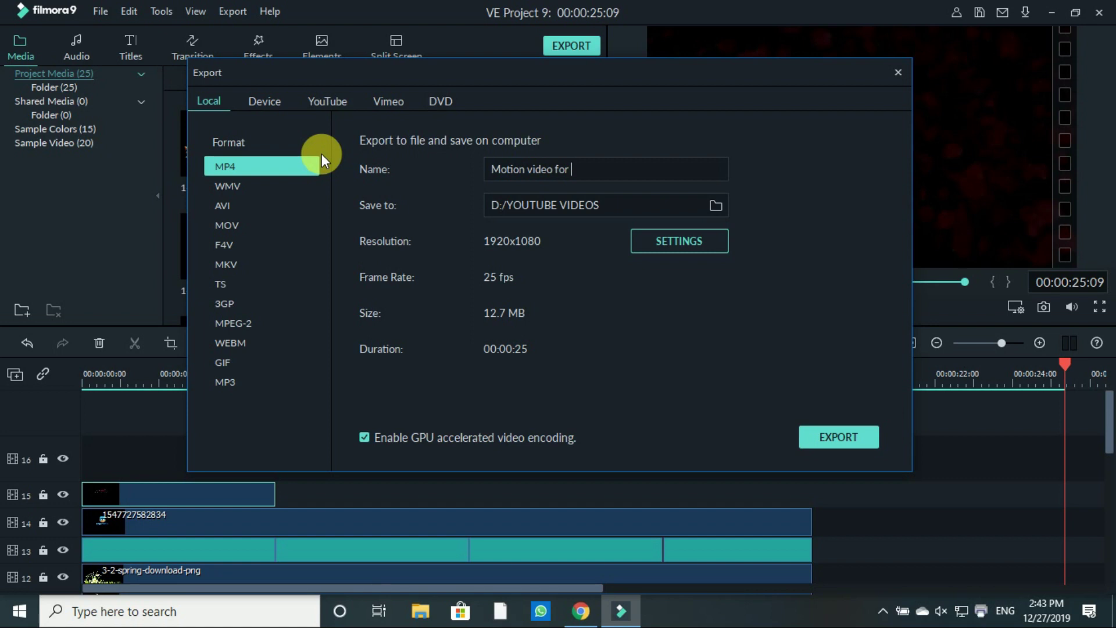
text(Wedding)
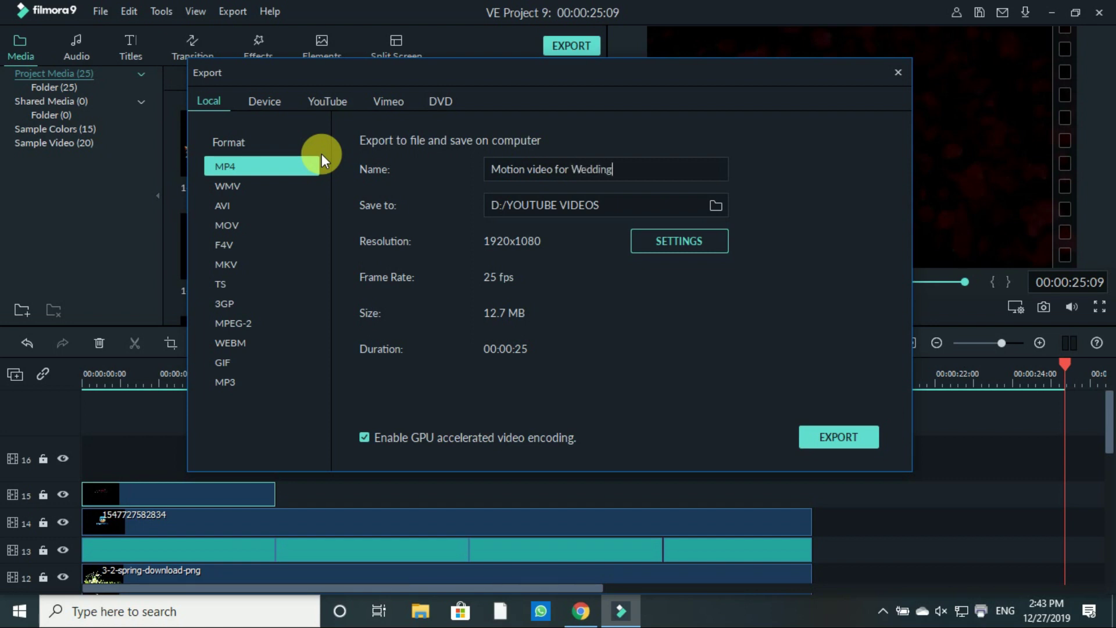